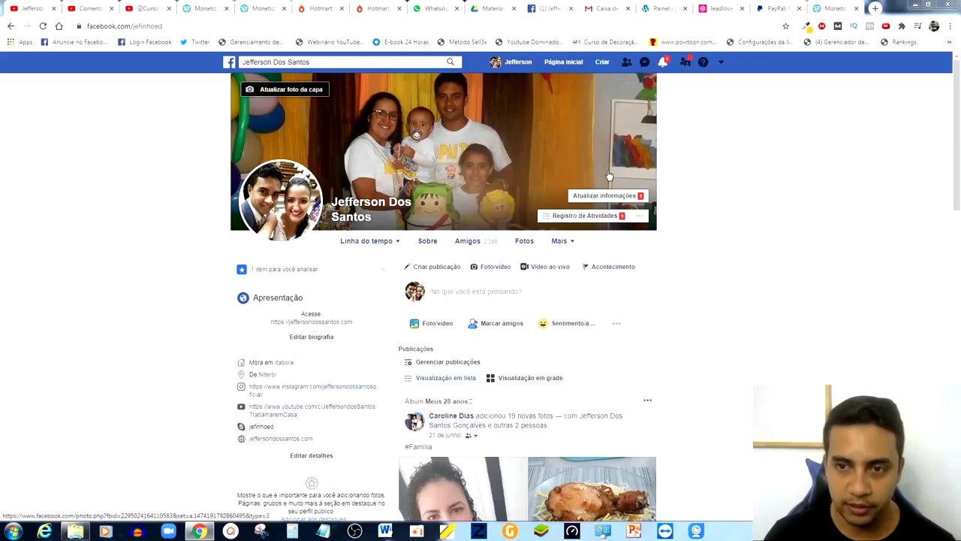
- Open the profile's business in Gerenciador de Negócios and view the list of available business accounts
click(721, 64)
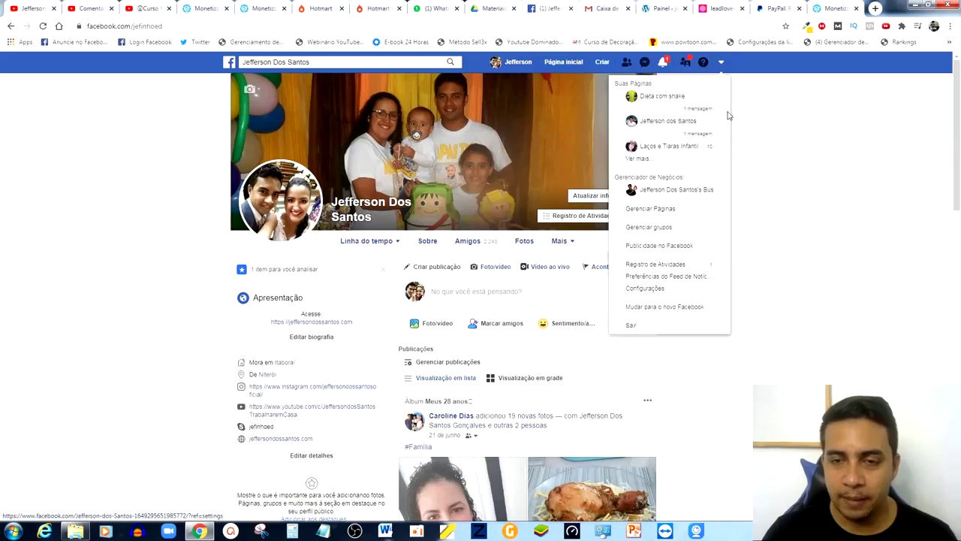
click(569, 241)
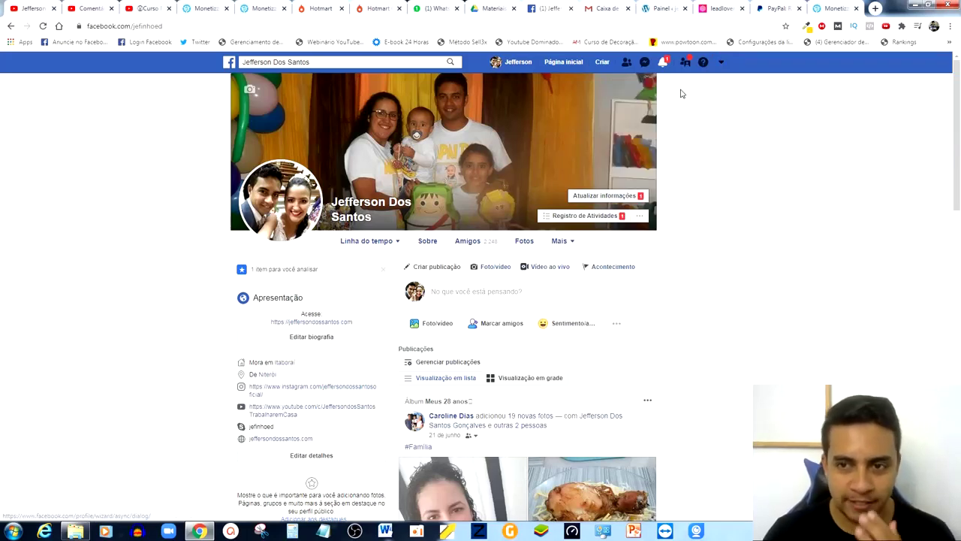
click(722, 63)
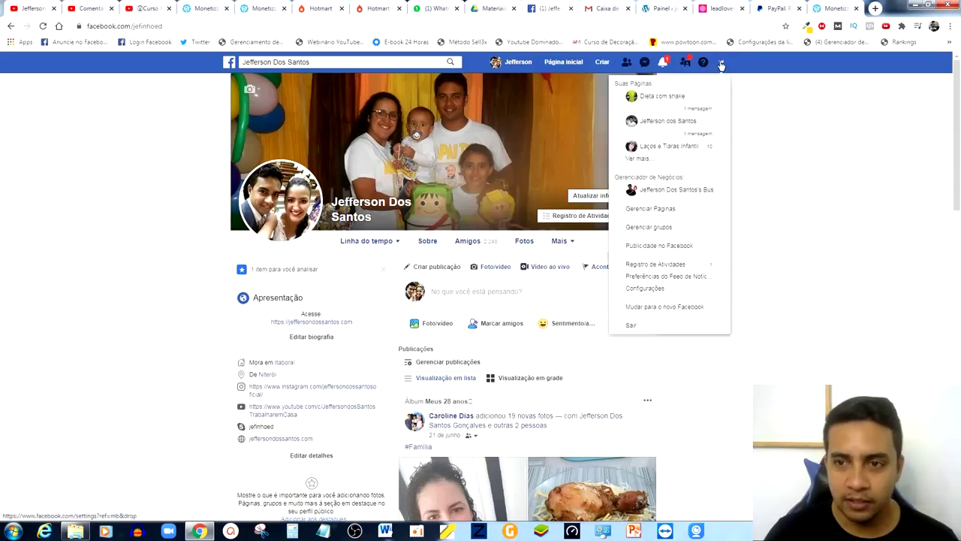
click(673, 191)
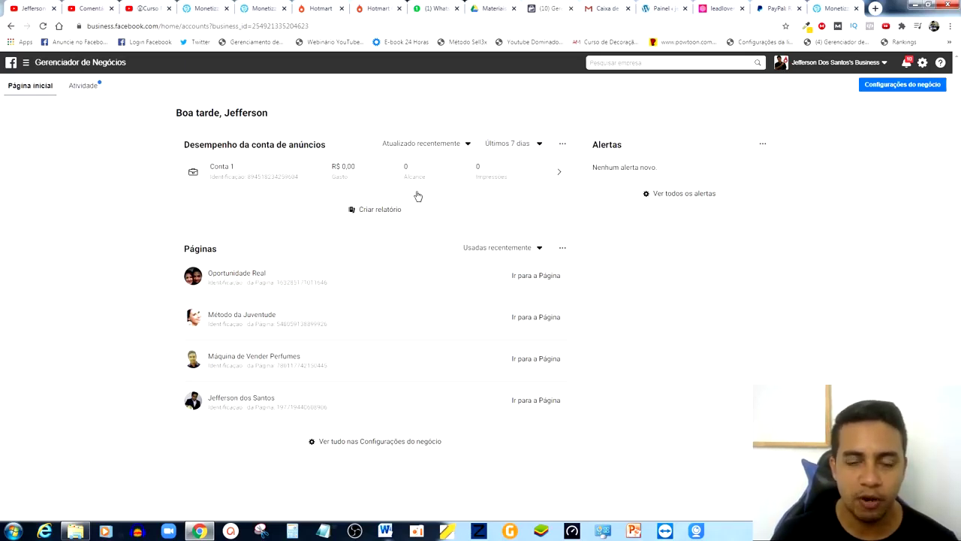
click(838, 63)
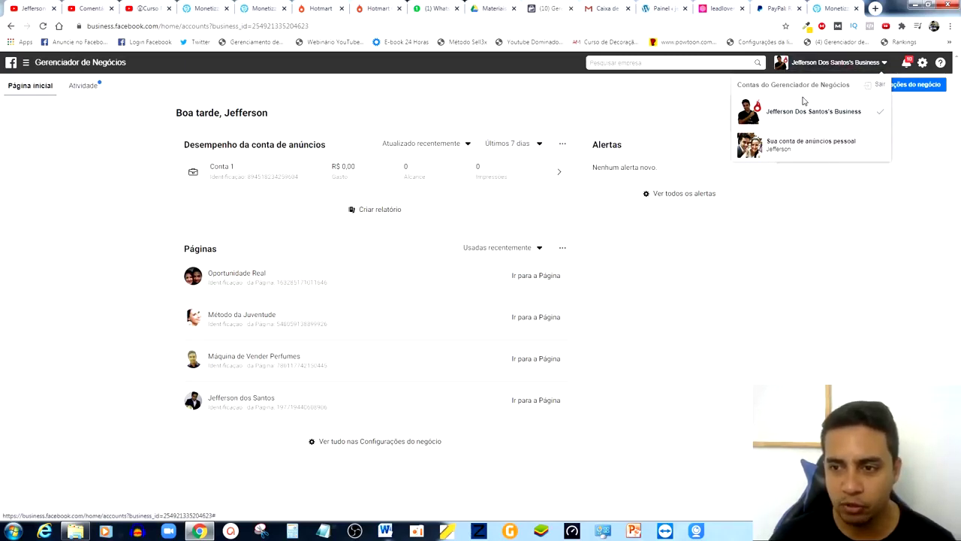
click(453, 86)
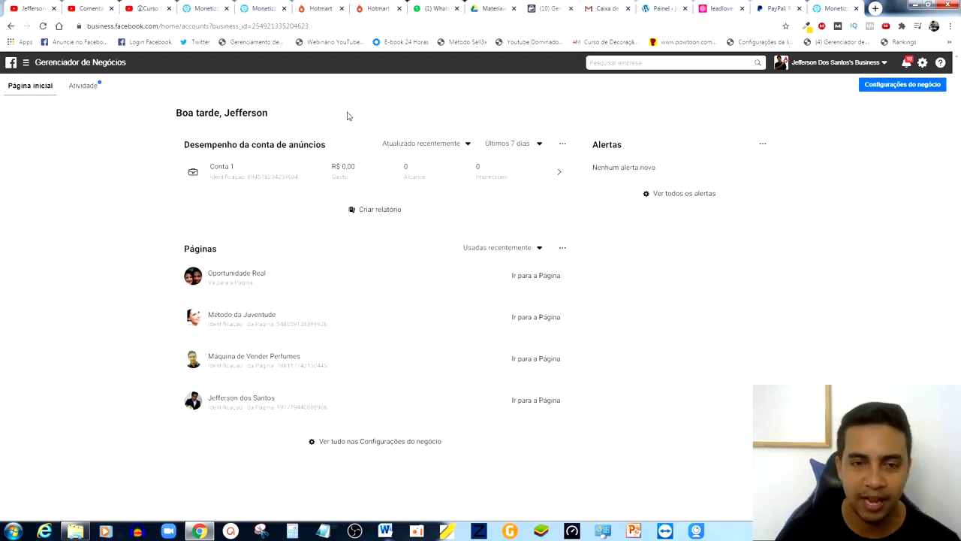
- Open Cobrança for Conta 1 and save the requested billing information with the legal name and postal code
click(86, 63)
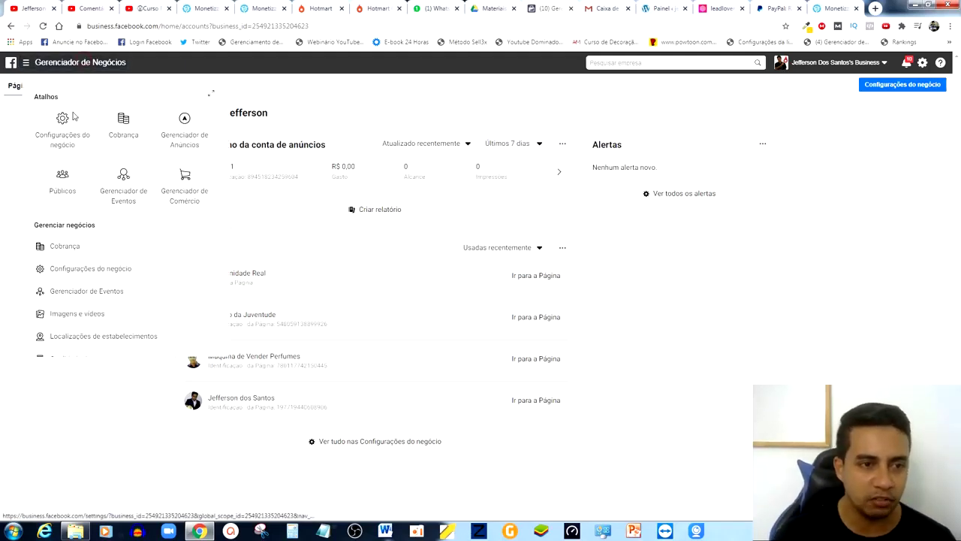
click(126, 120)
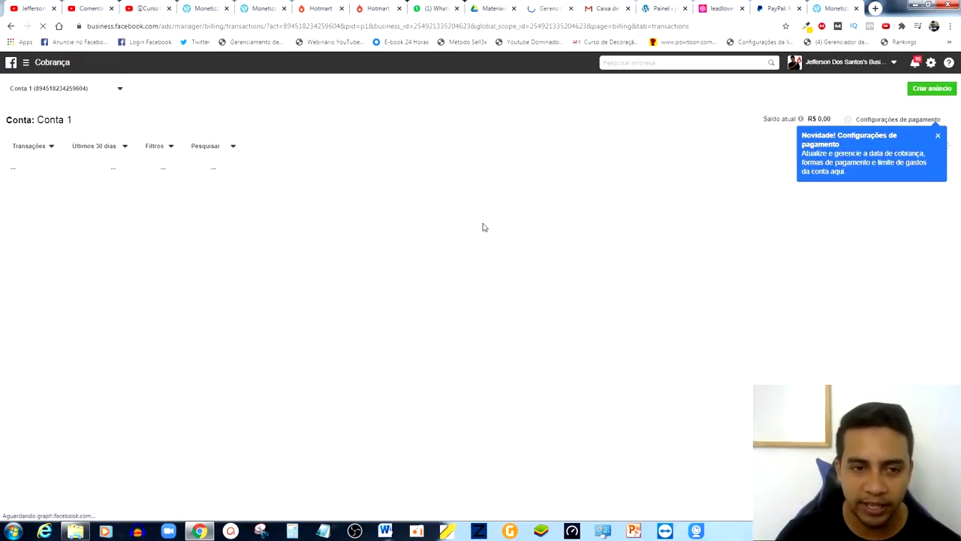
click(938, 138)
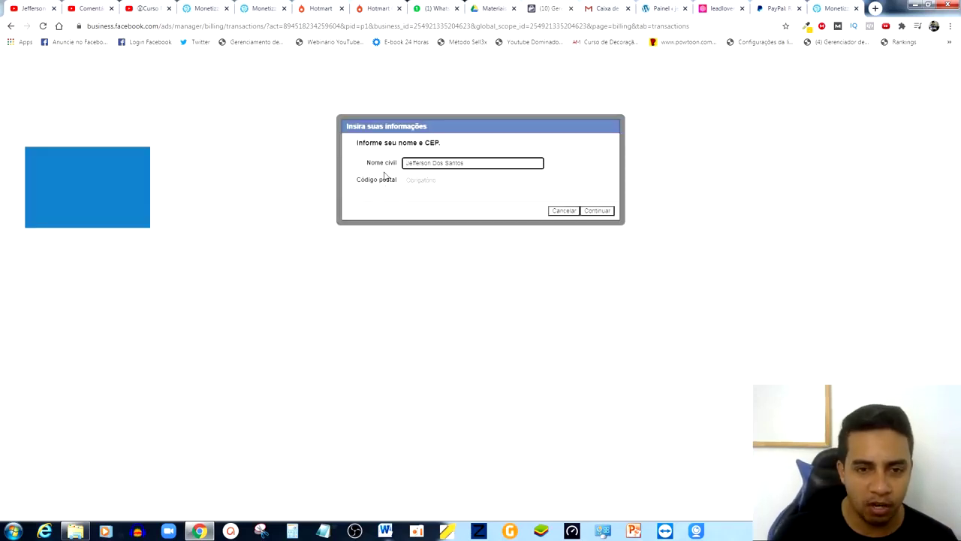
click(430, 180)
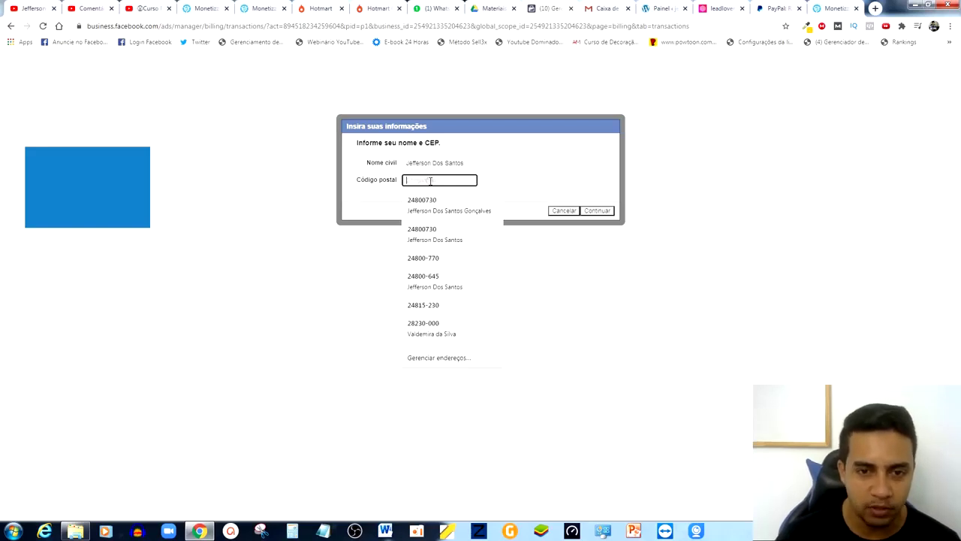
click(435, 219)
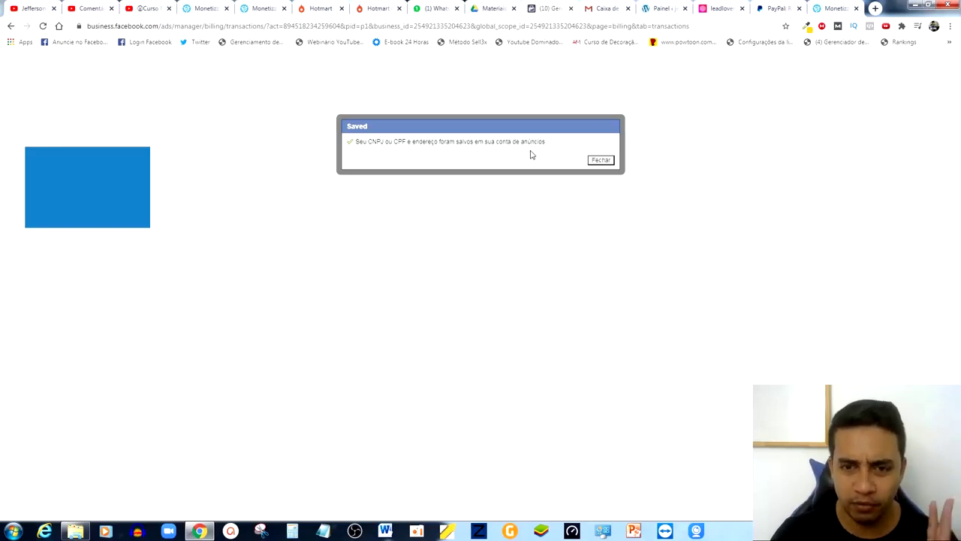
click(598, 161)
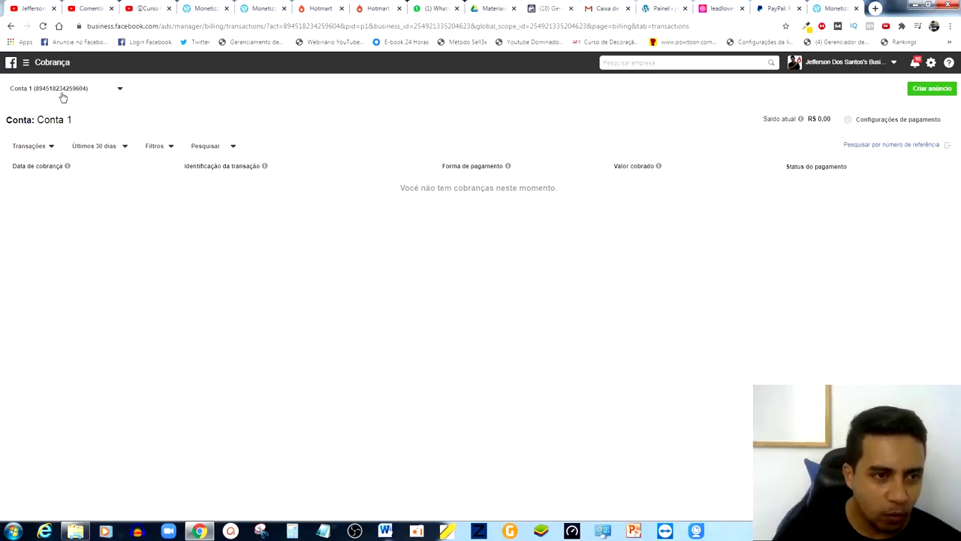
- Open the ad accounts section (Contas de anúncios) in the business settings
click(39, 64)
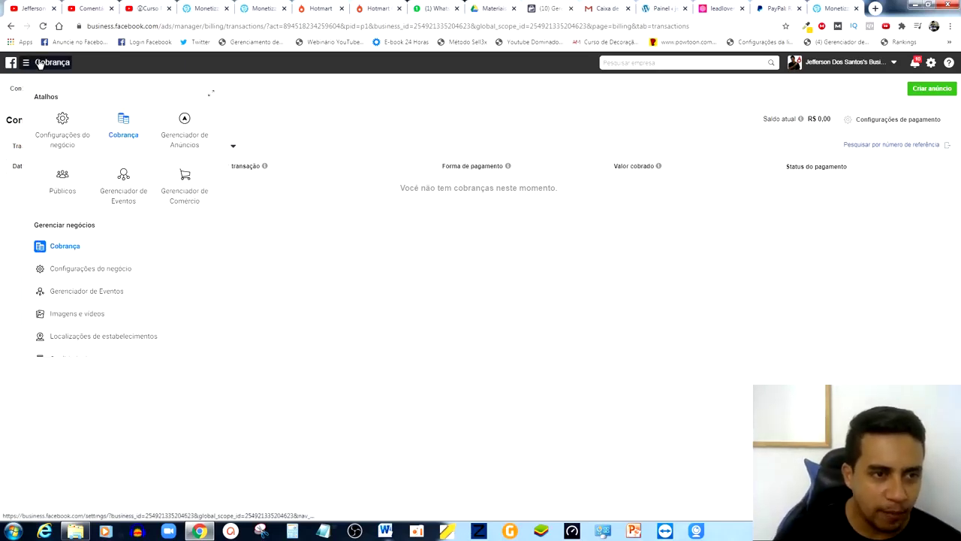
click(63, 121)
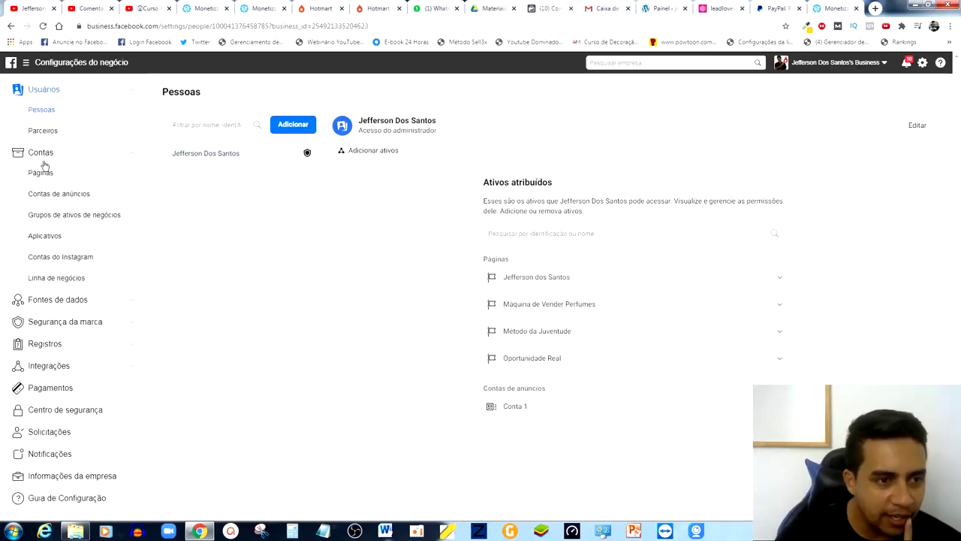
click(66, 195)
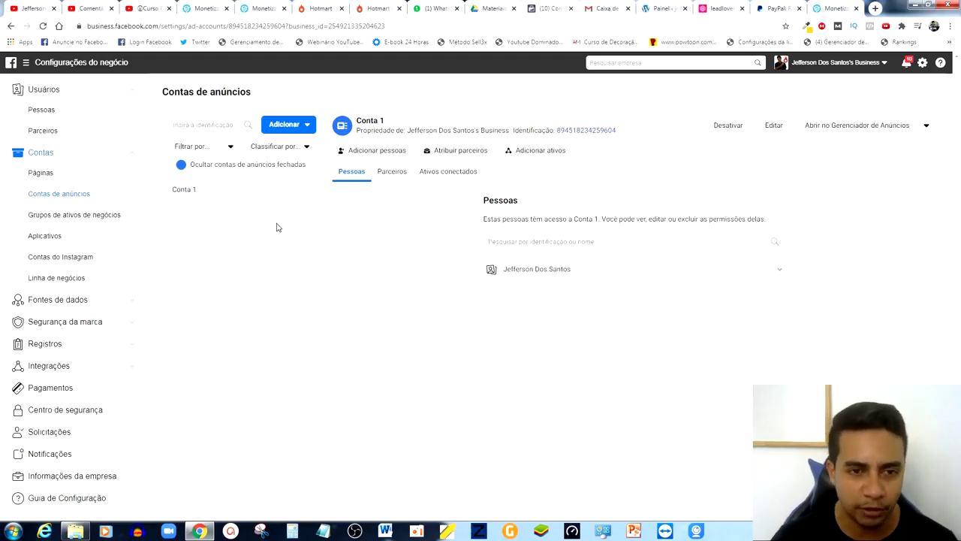
- Try to create a new ad account named Conta 2 for use by the own business
click(288, 126)
click(342, 244)
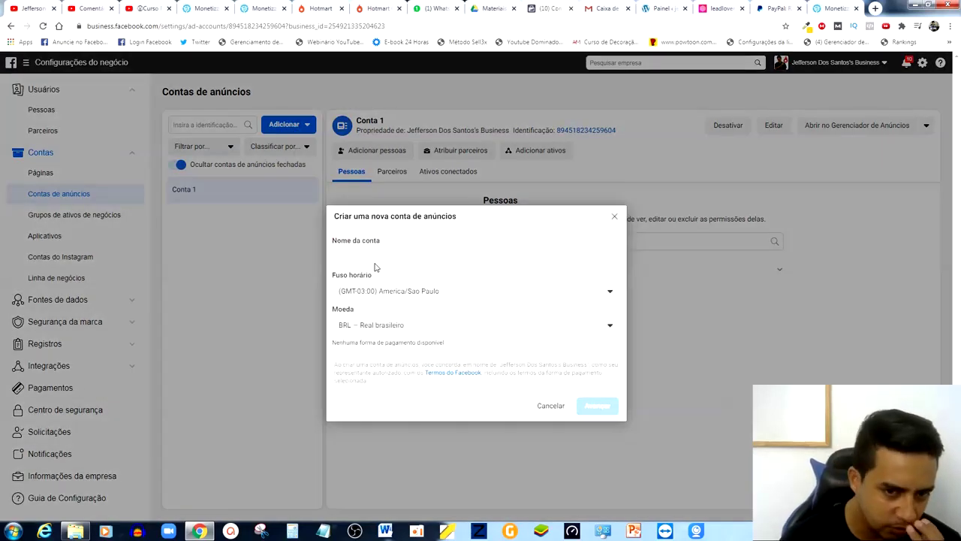
click(378, 259)
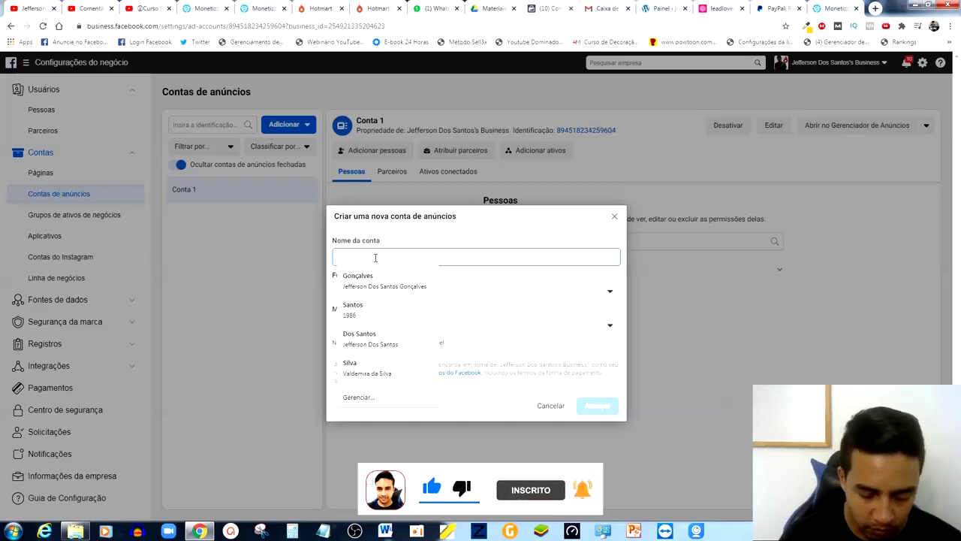
text(Conta 2)
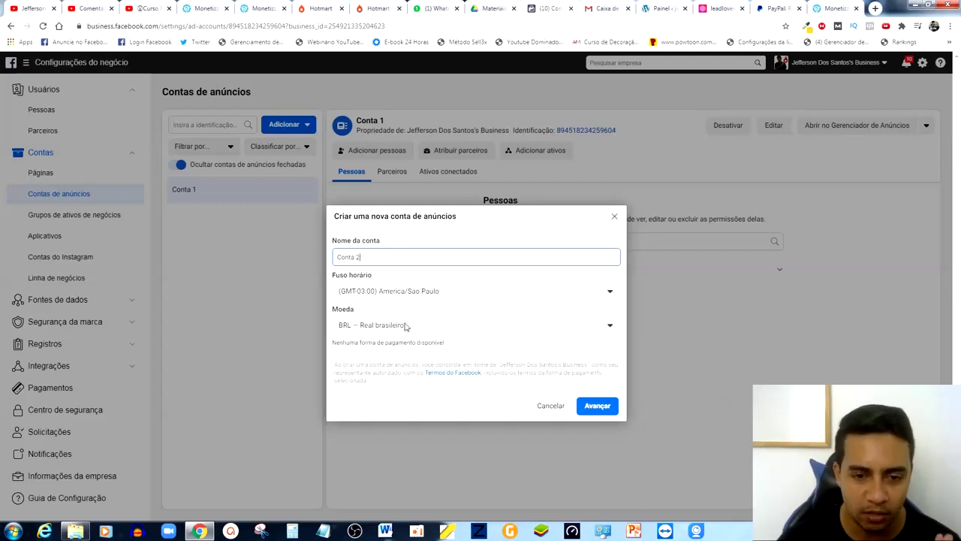
click(598, 407)
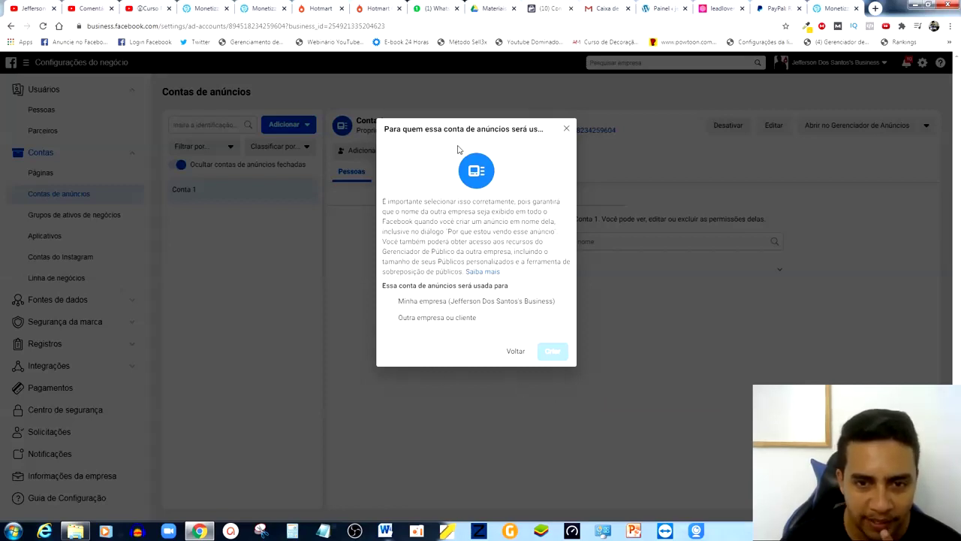
click(386, 301)
click(556, 351)
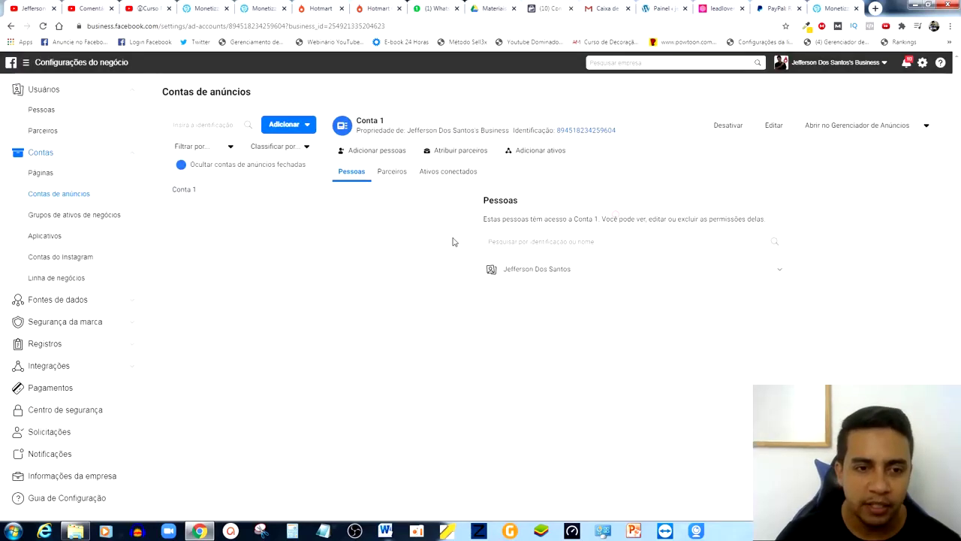
click(615, 216)
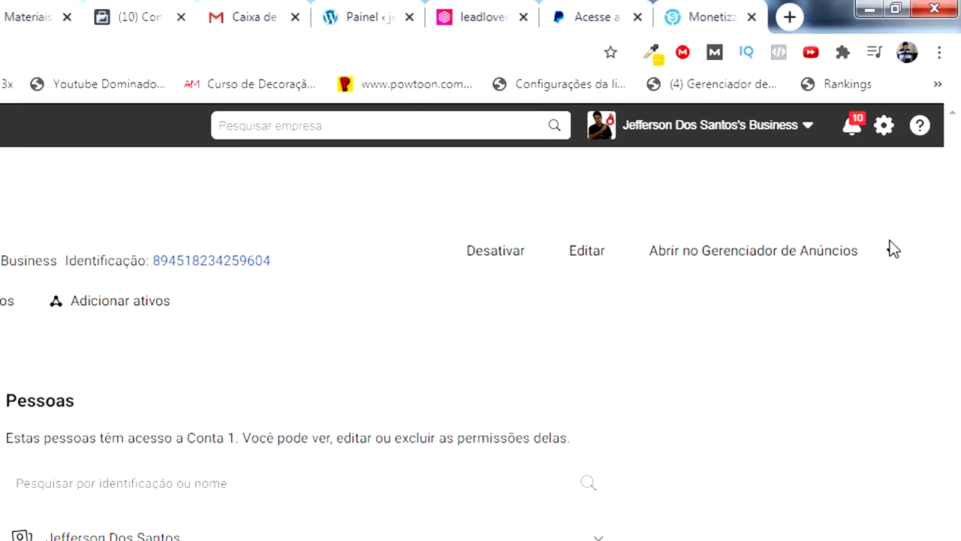
- Open the payment methods of Conta 1 and select PayPal as the payment method to add
click(891, 254)
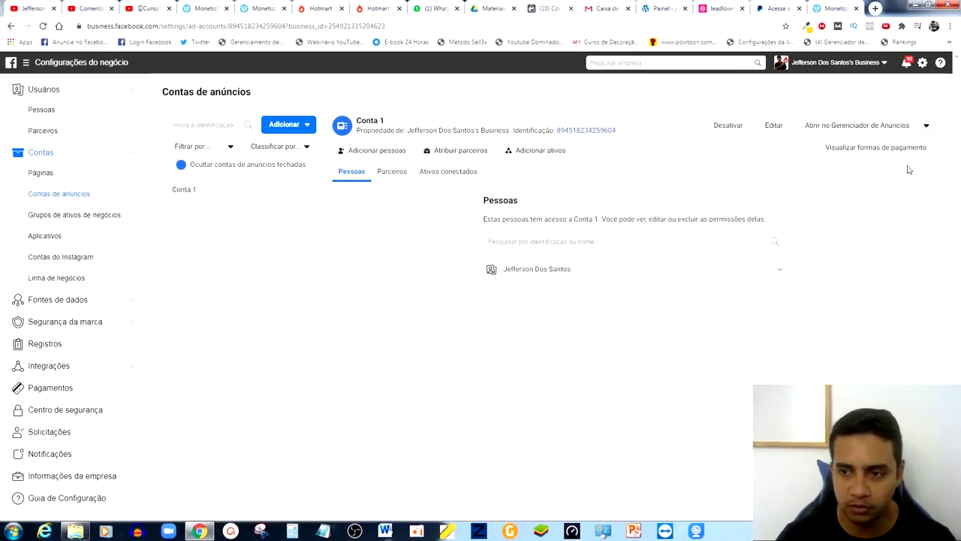
click(889, 151)
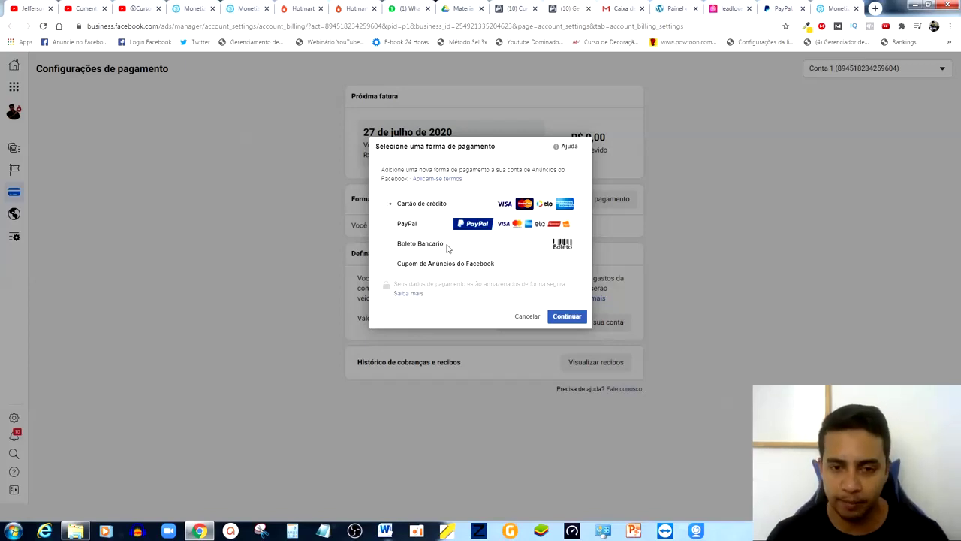
click(391, 223)
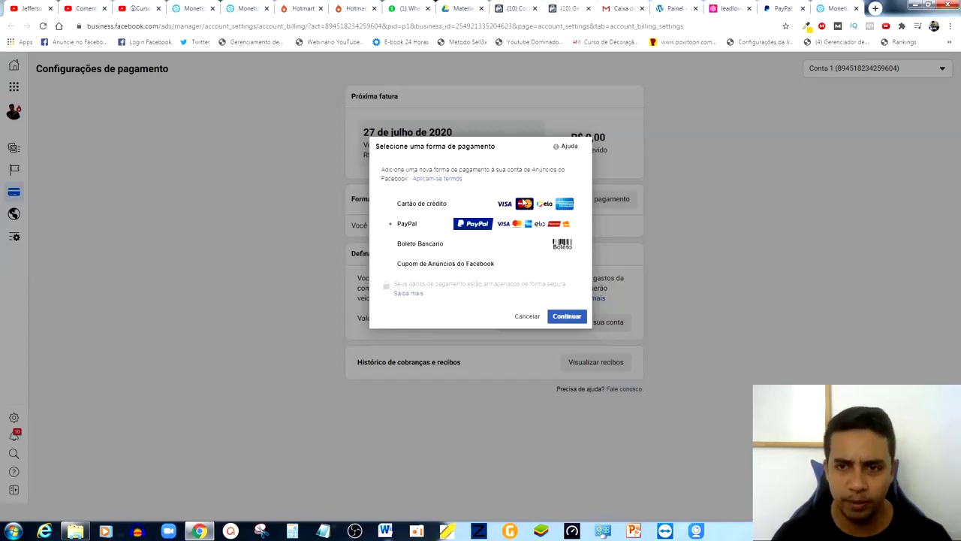
- Switch to PayPal to examine the balance and the boleto top-up form, and return to Facebook's payment method selection
click(781, 9)
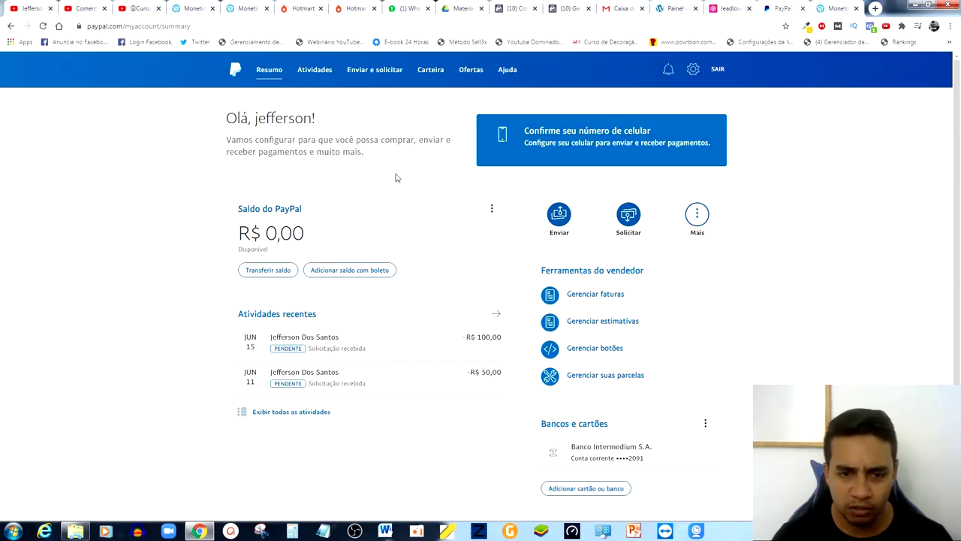
click(345, 272)
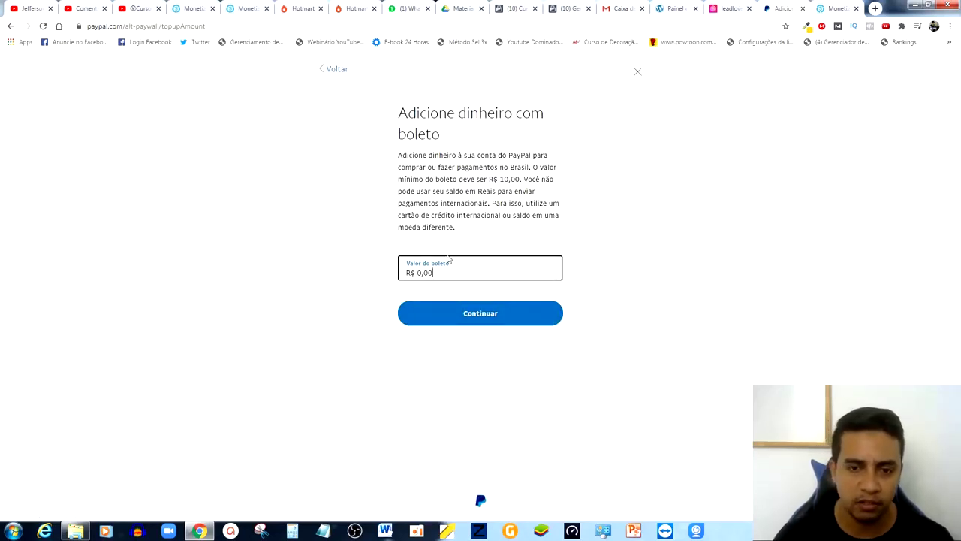
click(635, 73)
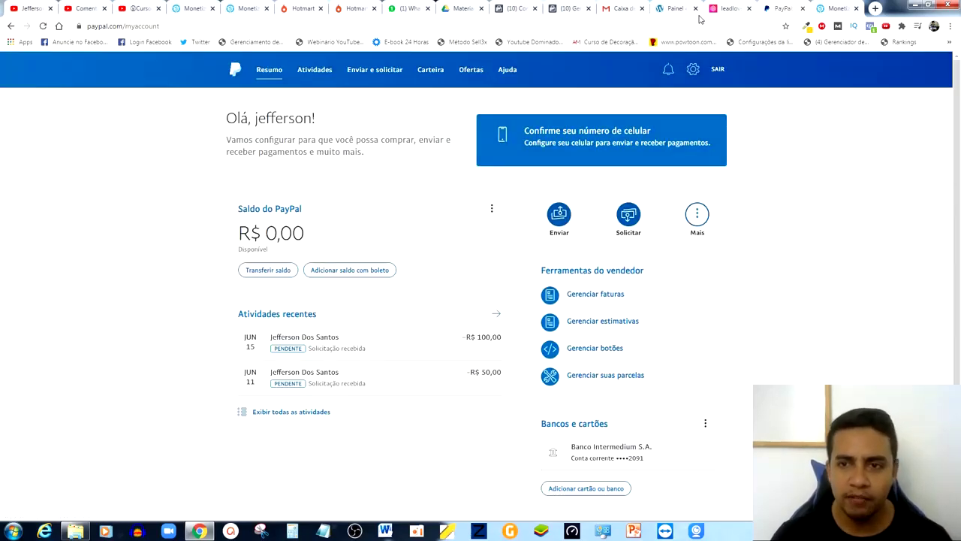
click(559, 9)
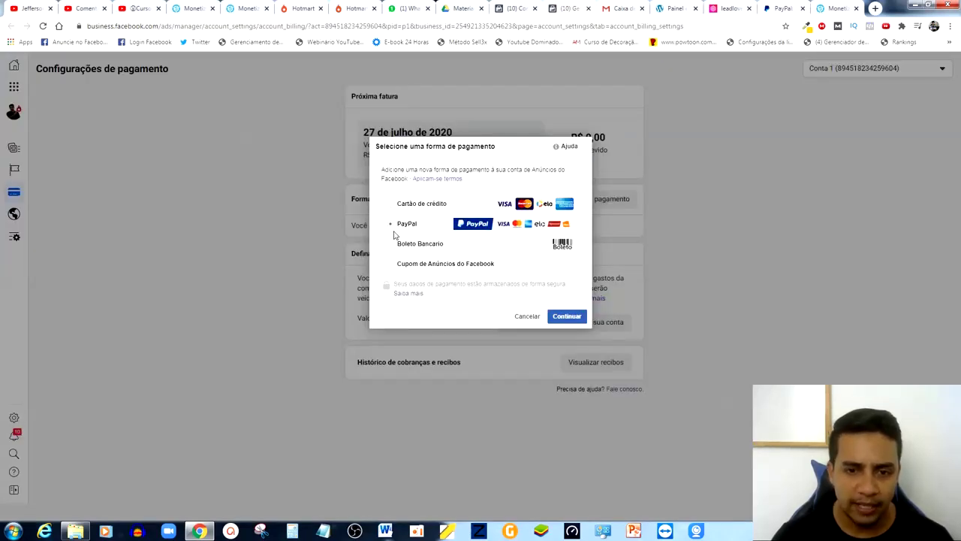
click(785, 9)
click(676, 9)
click(571, 9)
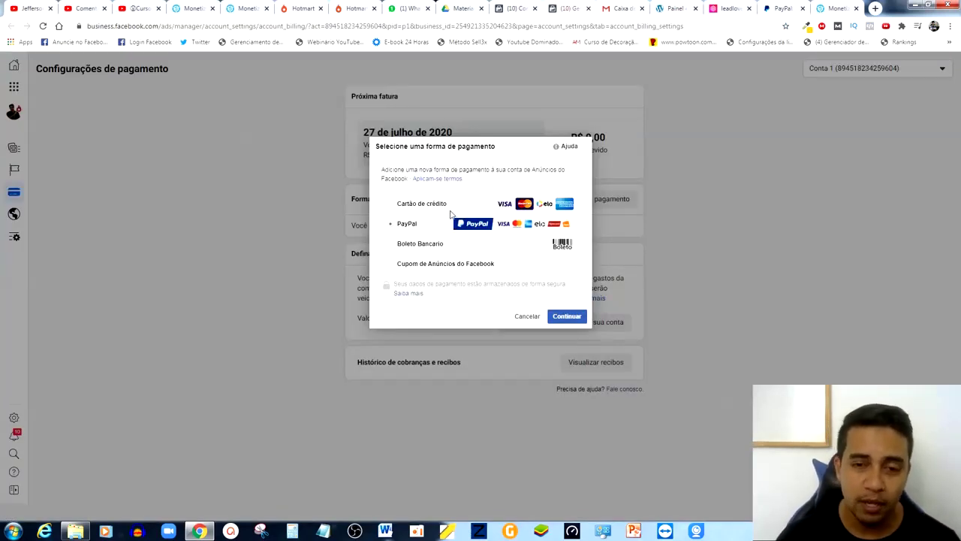
- Add PayPal to Conta 1 by agreeing to pre-approved payments for Facebook, and review the PayPal account summary
click(567, 317)
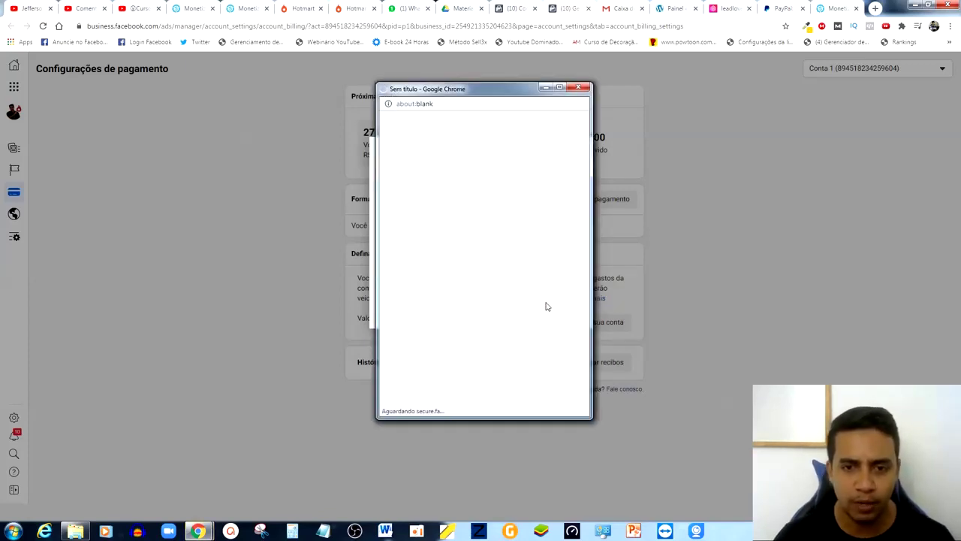
scroll(460, 236, up, 2)
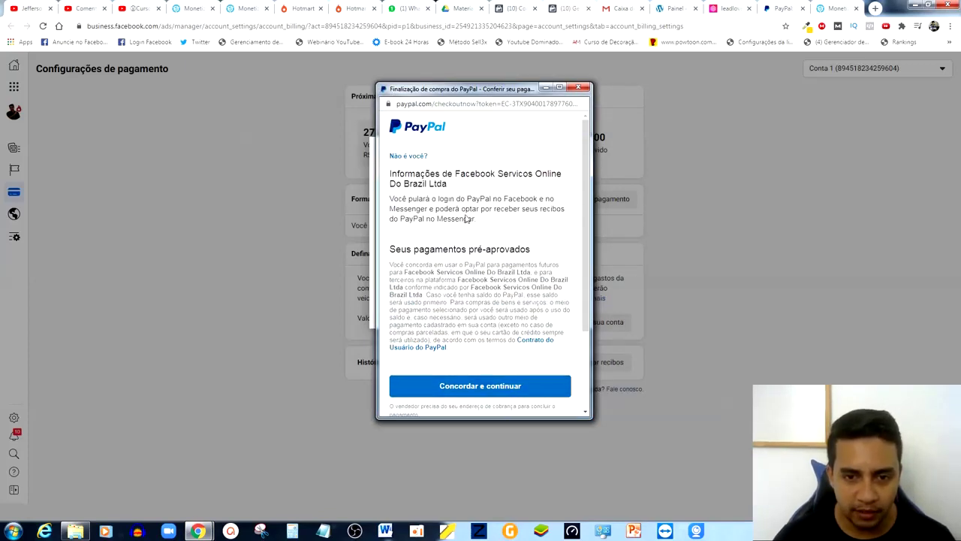
scroll(447, 217, down, 2)
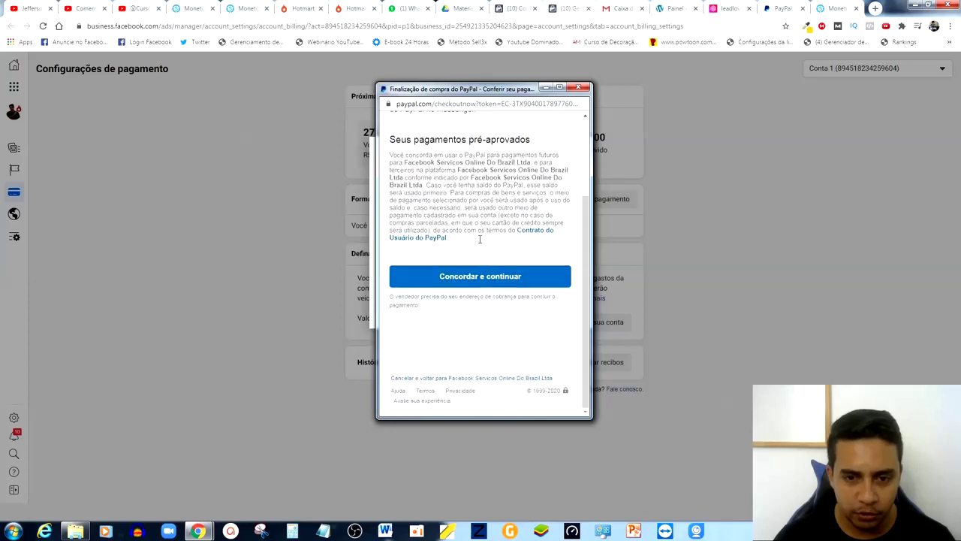
click(472, 276)
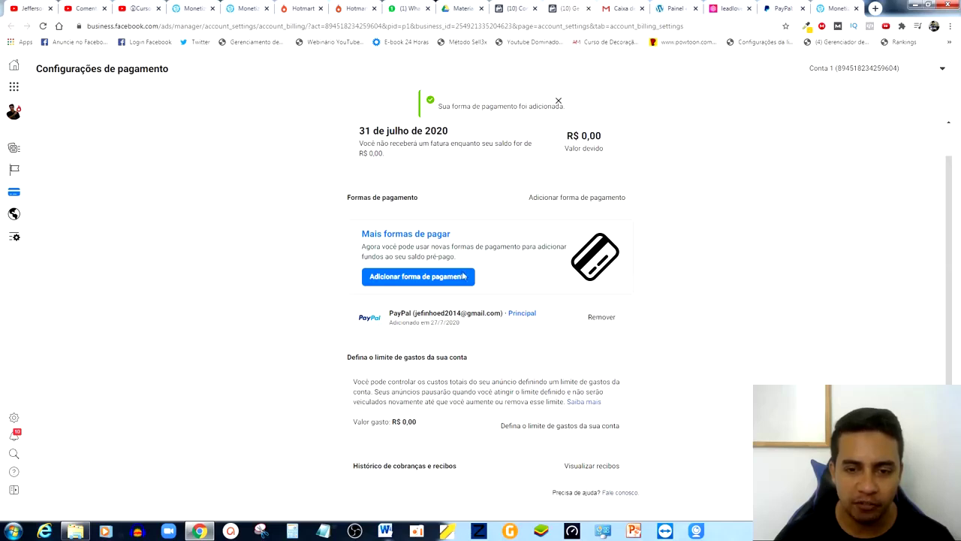
click(781, 8)
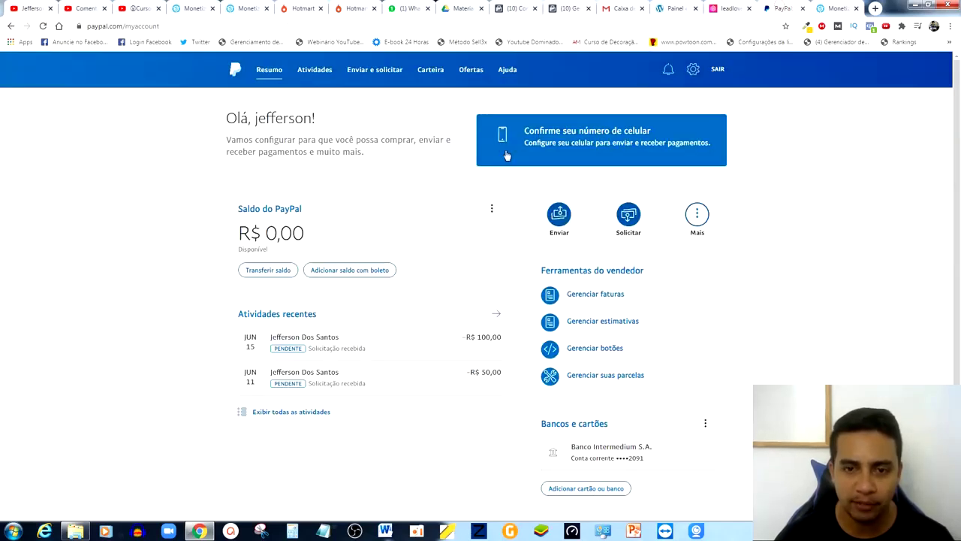
click(567, 8)
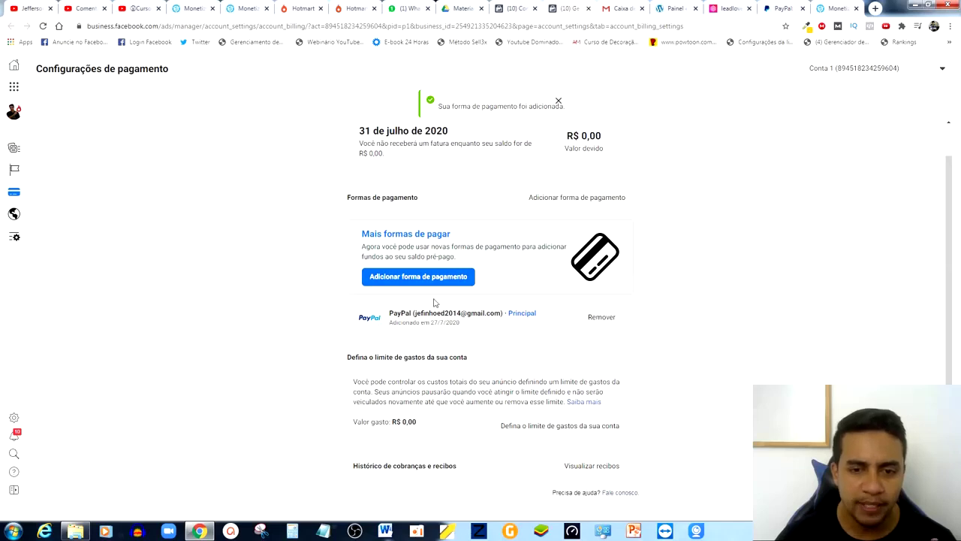
- Check the PayPal account summary, return to Facebook Business Manager and open the ad accounts in the business settings
click(781, 8)
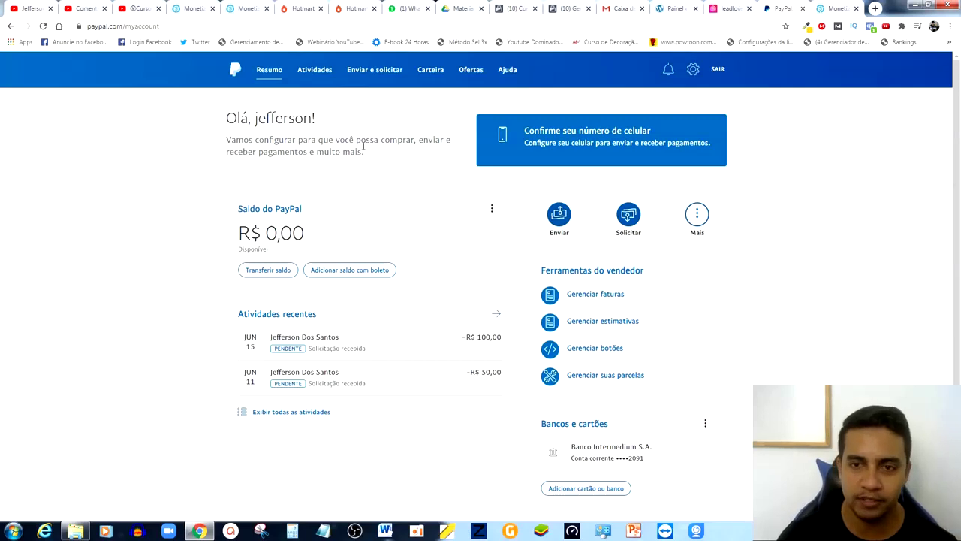
click(566, 8)
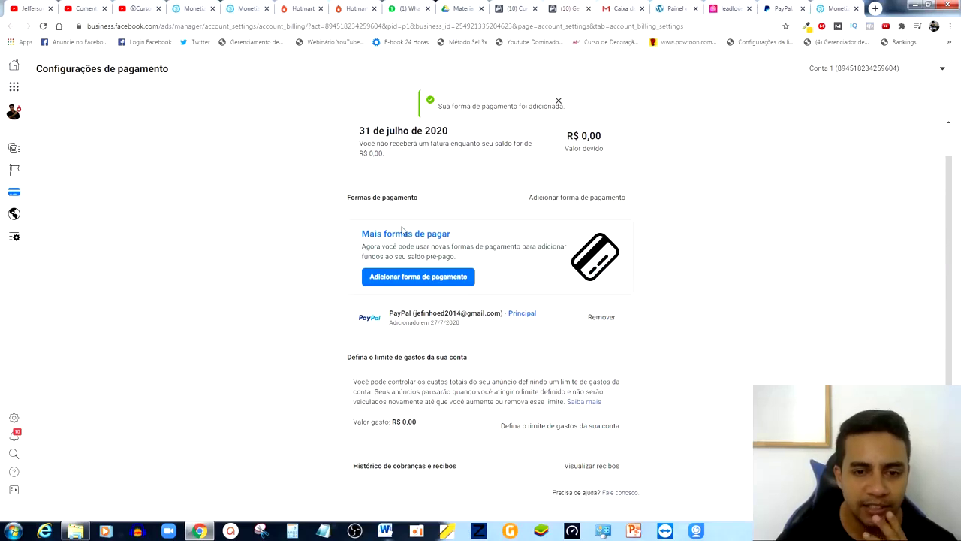
click(13, 67)
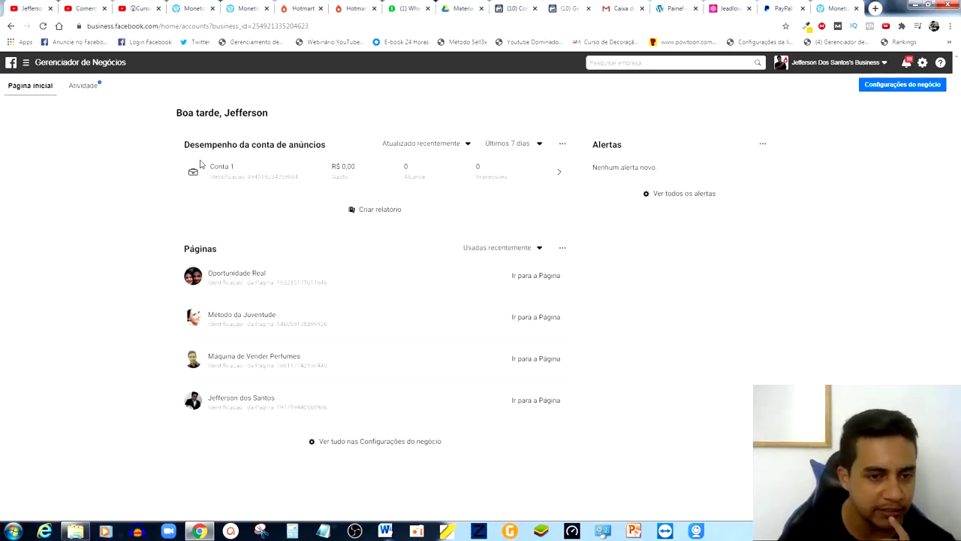
click(68, 63)
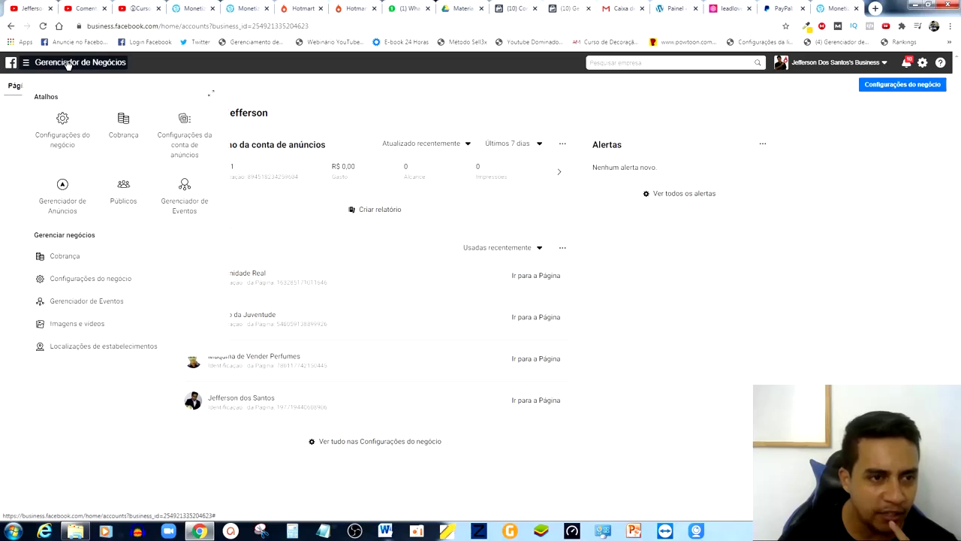
click(63, 123)
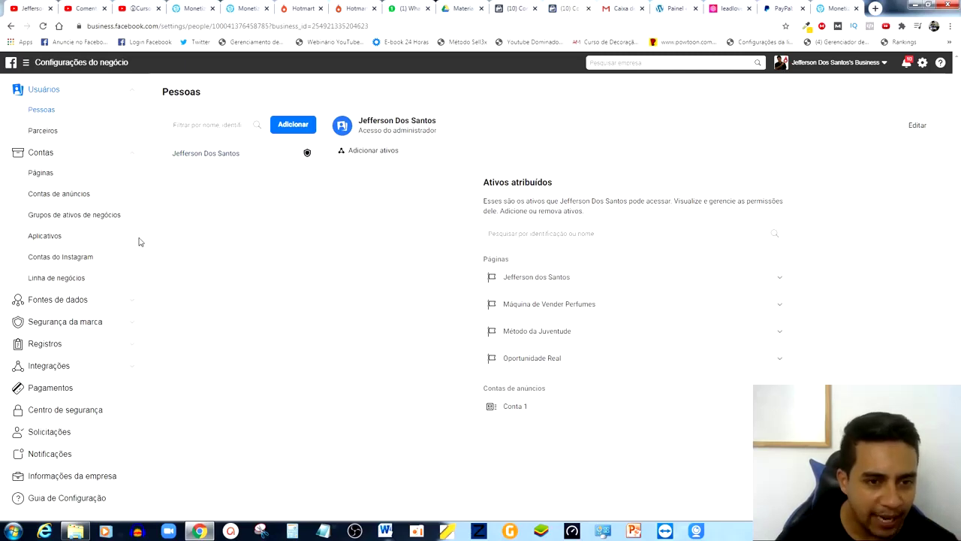
click(69, 194)
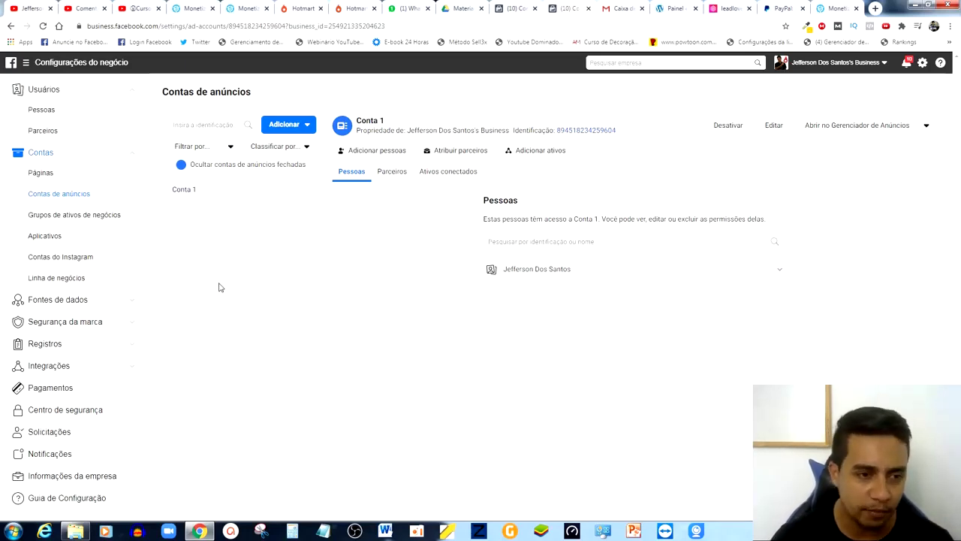
- Add a new pixel under the business's data sources and name it Pixel fornecedores elite
click(88, 304)
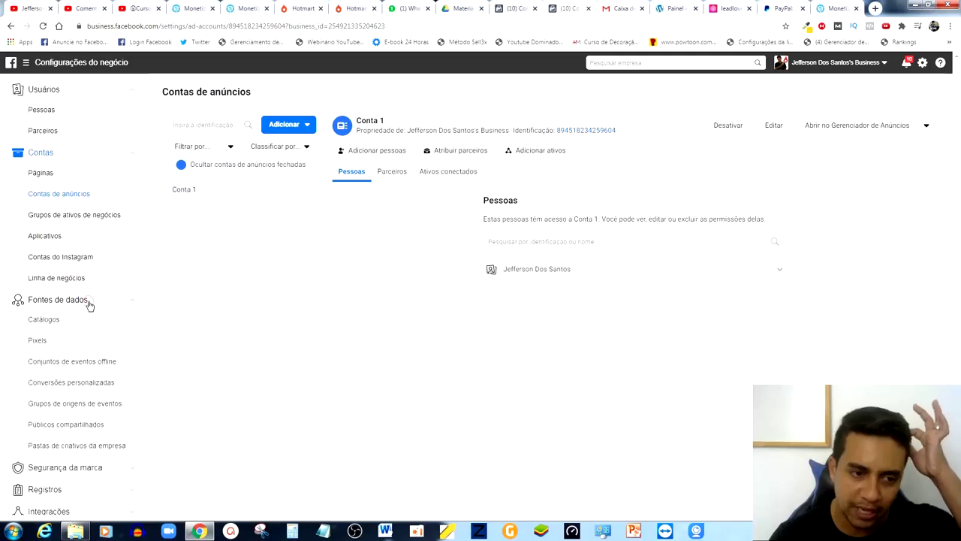
click(39, 342)
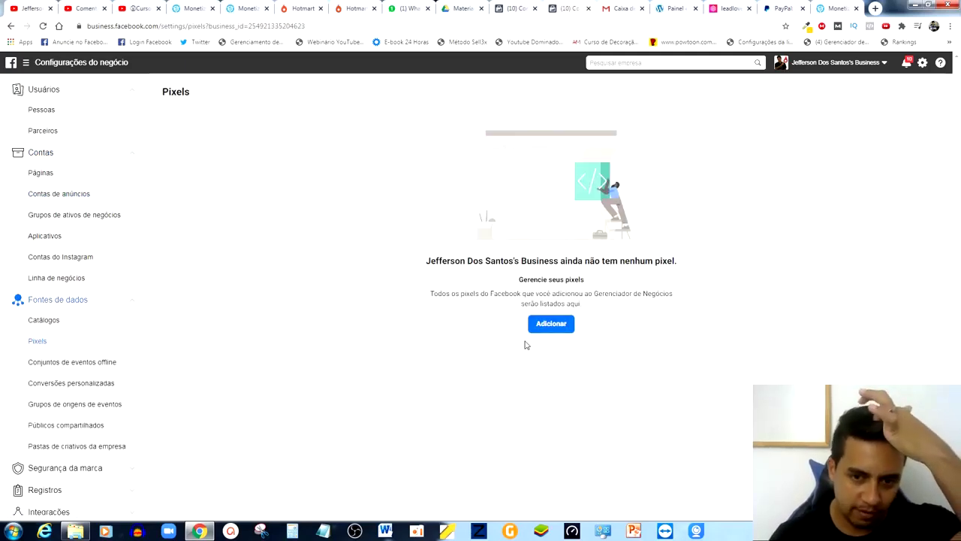
click(555, 325)
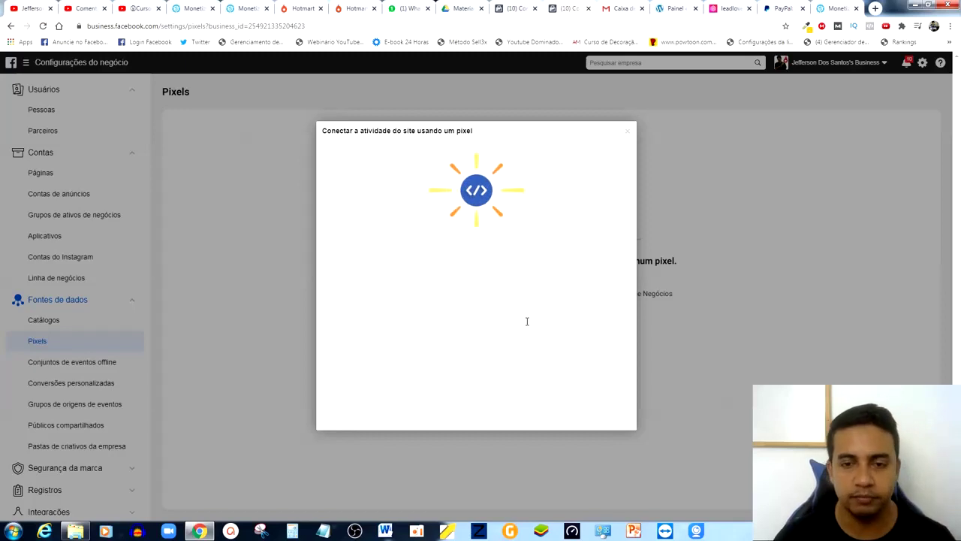
click(424, 318)
drag(478, 318, 359, 320)
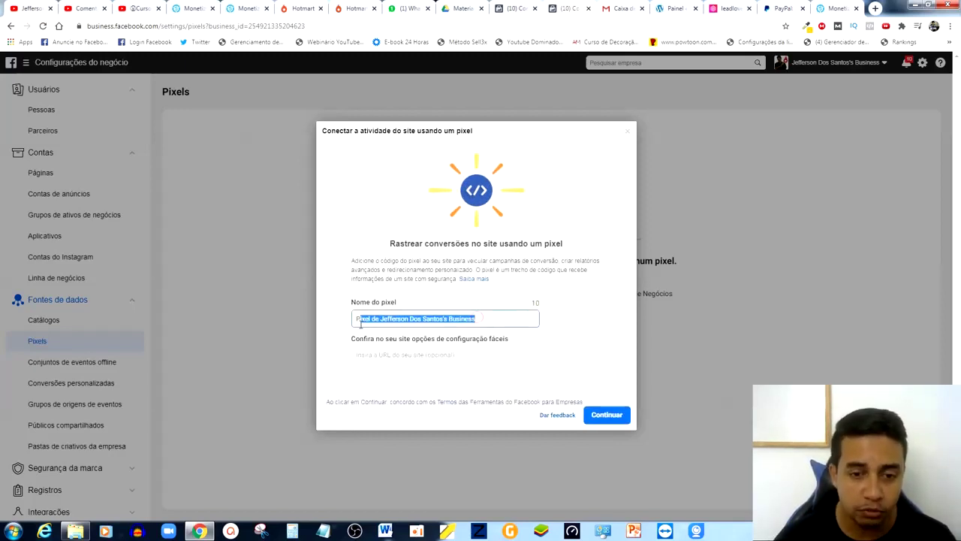
click(373, 319)
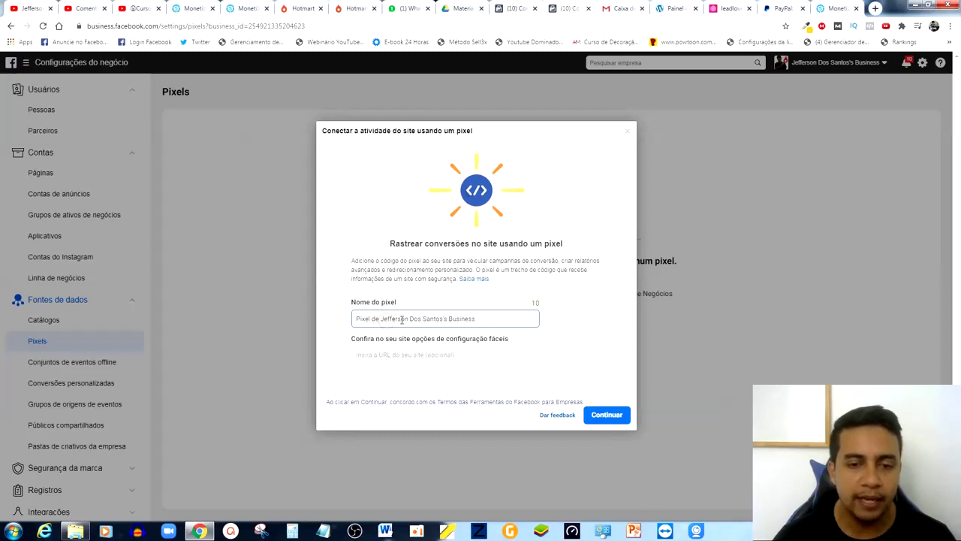
drag(494, 315, 374, 319)
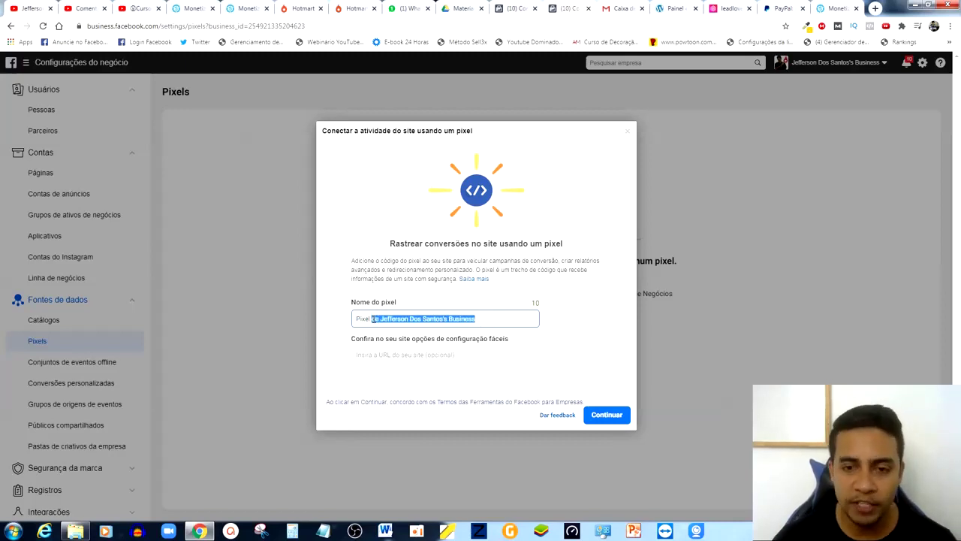
click(825, 9)
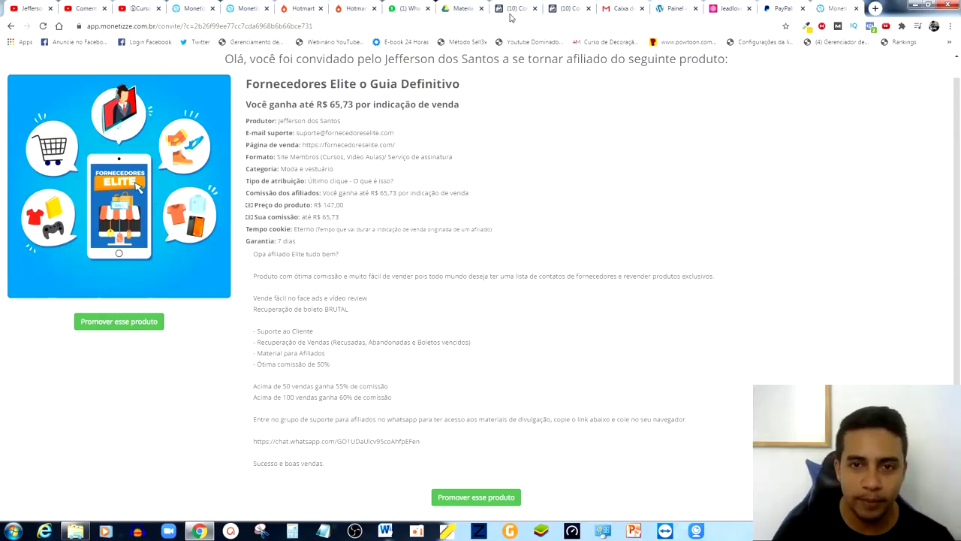
click(569, 8)
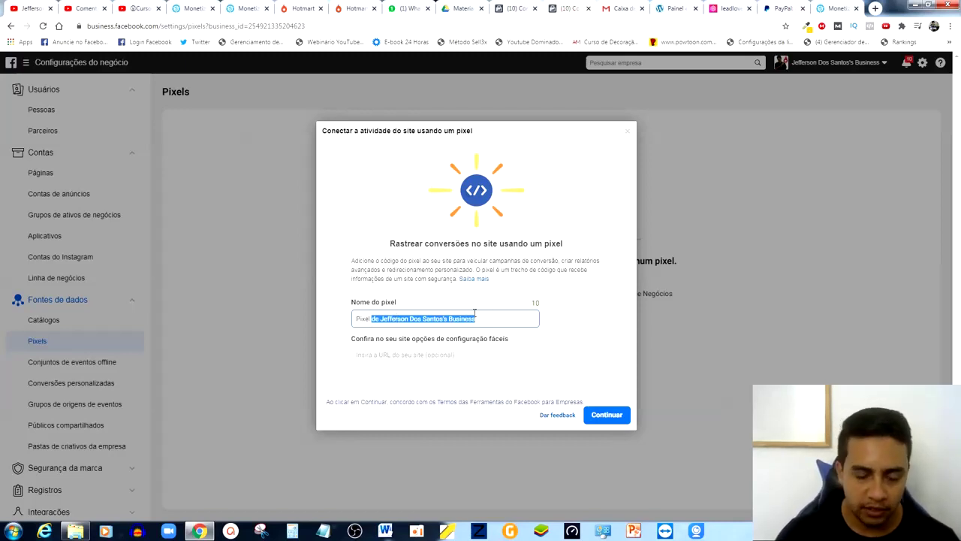
text(fornec)
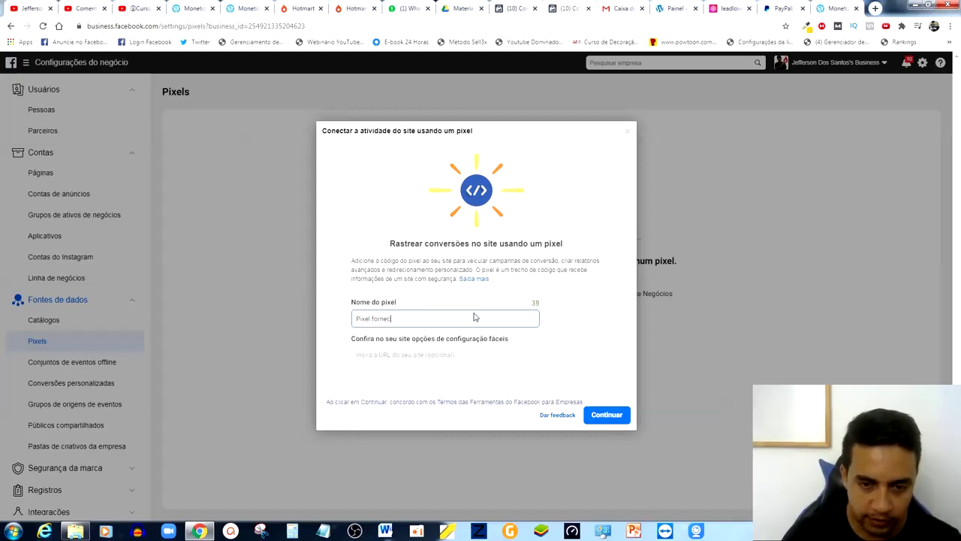
text(edores elite)
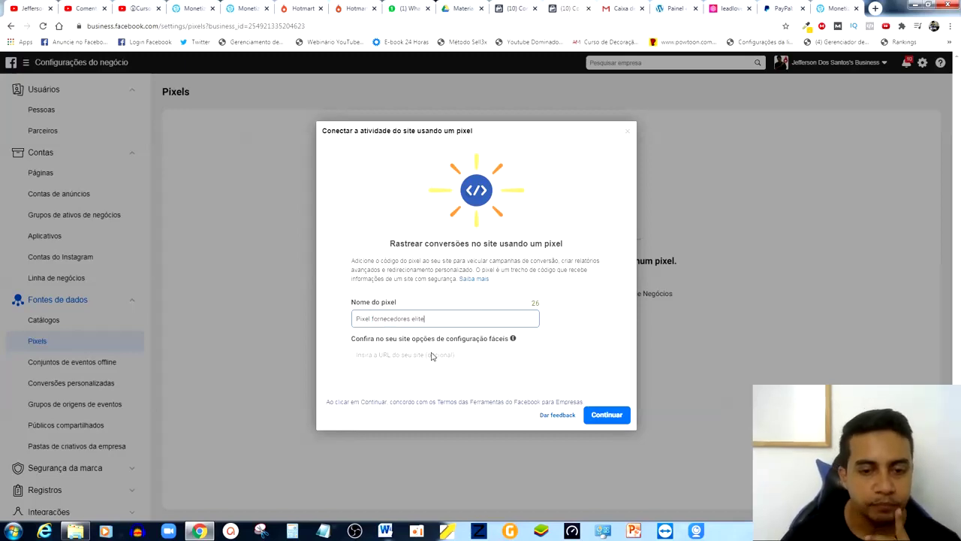
- Check the Fornecedores Elite affiliate page in Monetizze and create the Facebook pixel without a website URL
click(832, 9)
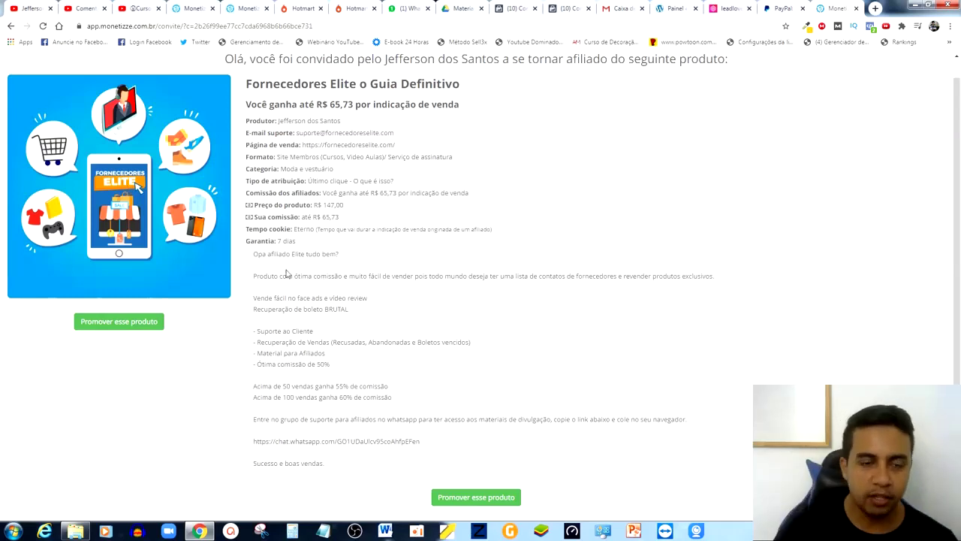
click(567, 9)
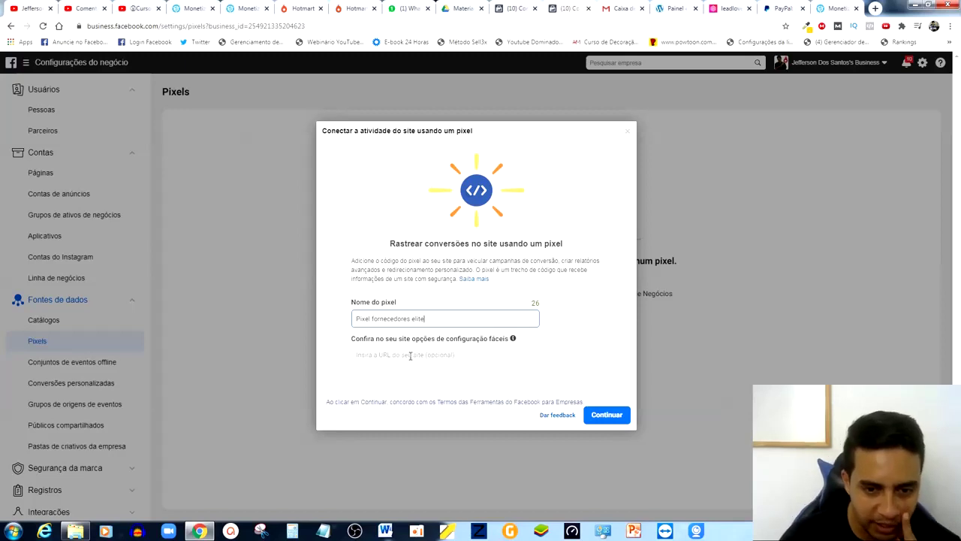
click(607, 417)
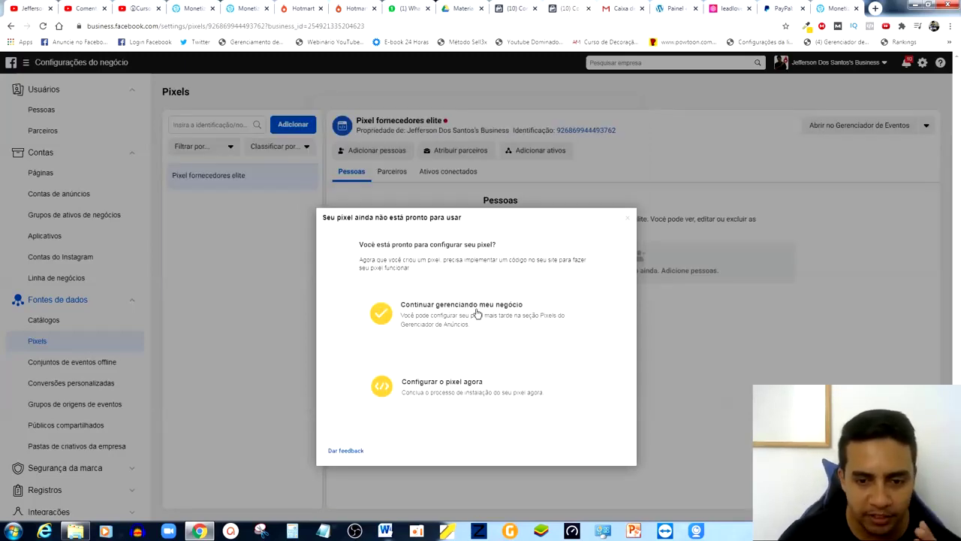
- Choose to configure the pixel now by adding its code manually, go through the installation dialog and leave it
click(461, 382)
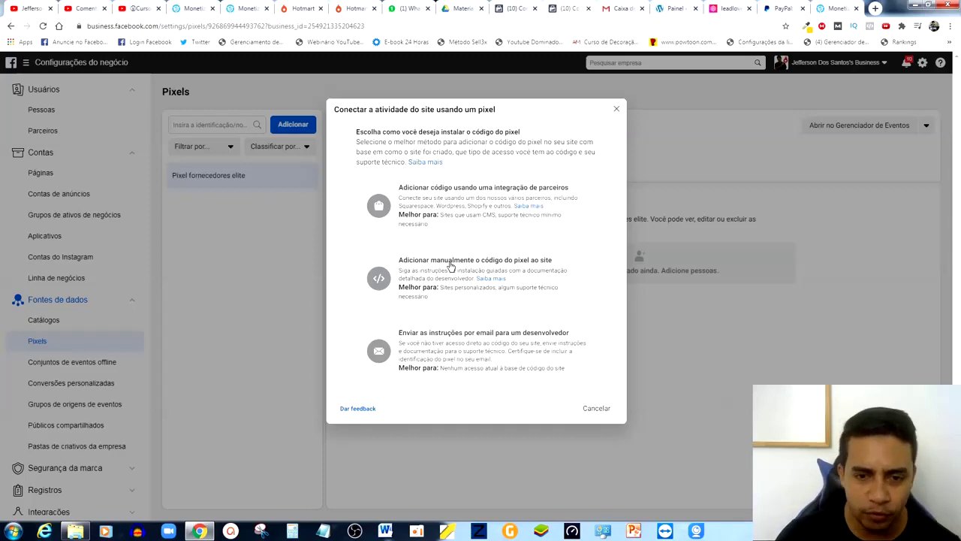
click(452, 282)
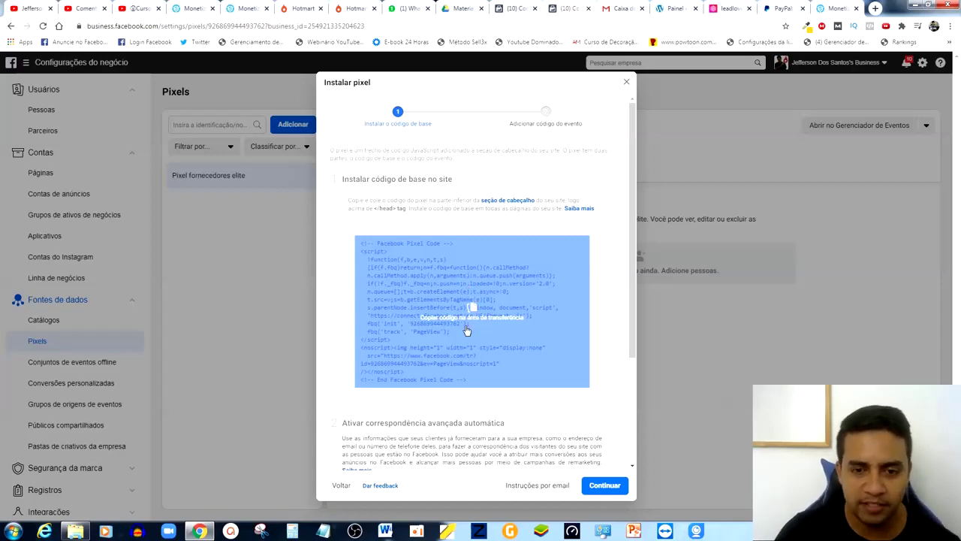
click(604, 485)
click(592, 347)
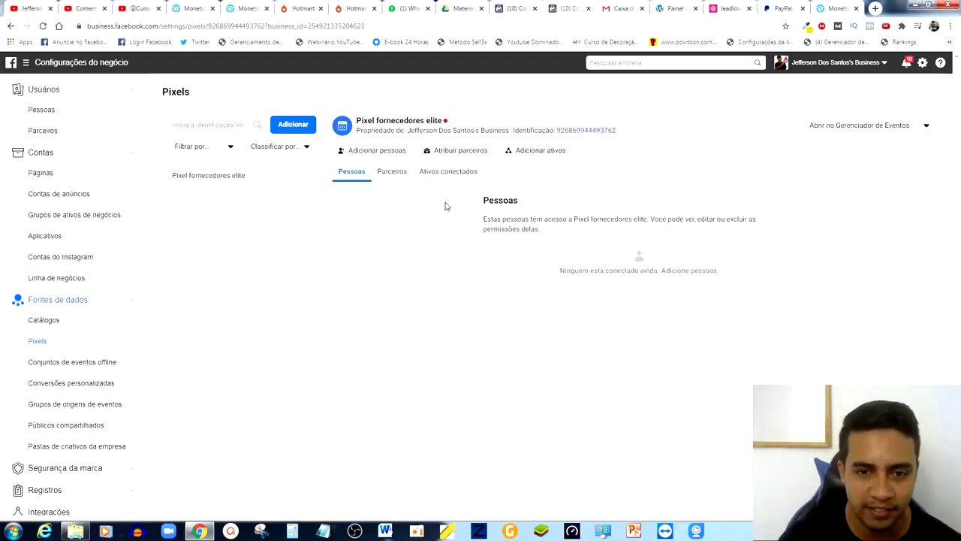
- Add the Conta 1 ad account as a connected asset of Pixel fornecedores elite
click(542, 152)
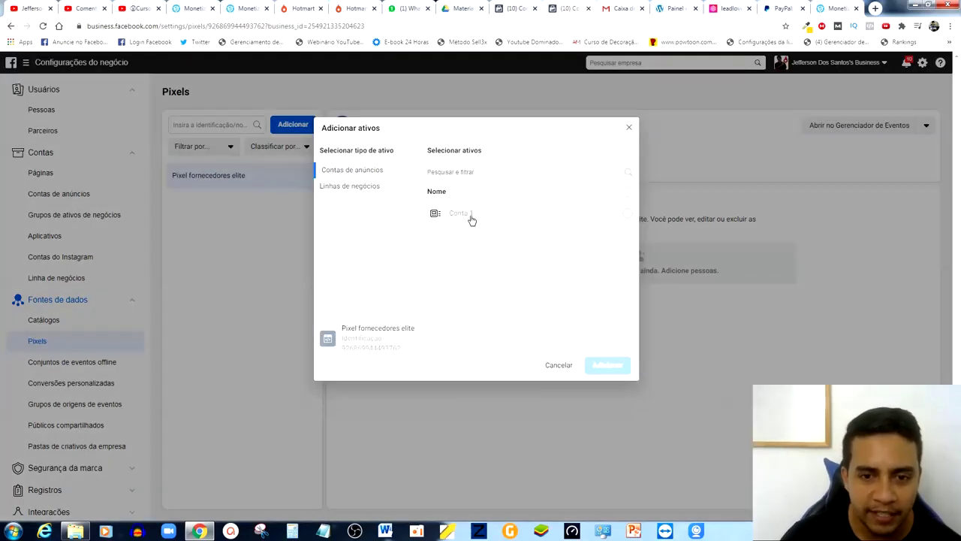
click(626, 218)
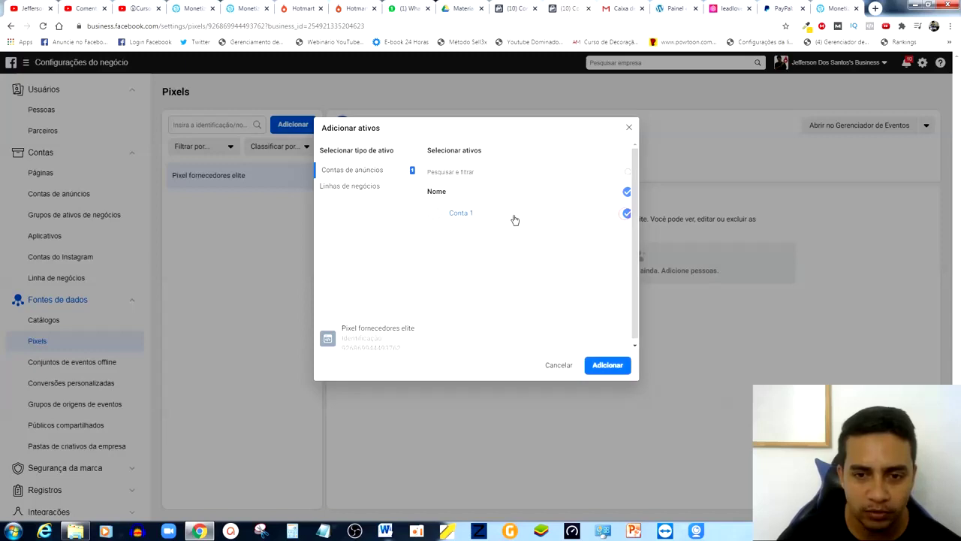
click(610, 373)
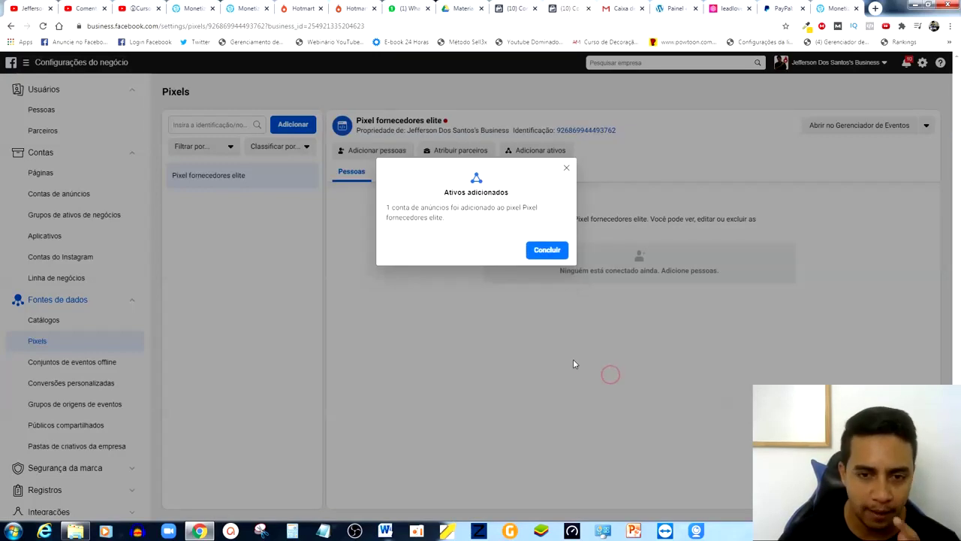
click(542, 251)
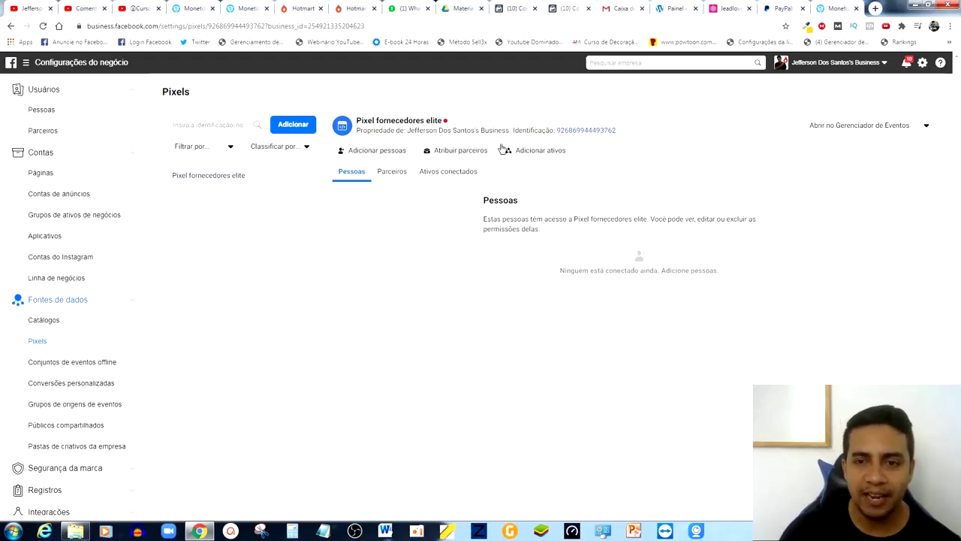
- Copy the pixel's ID and switch to Monetizze's edit page for the product Fornecedores Elite o Guia Definitivo
click(582, 132)
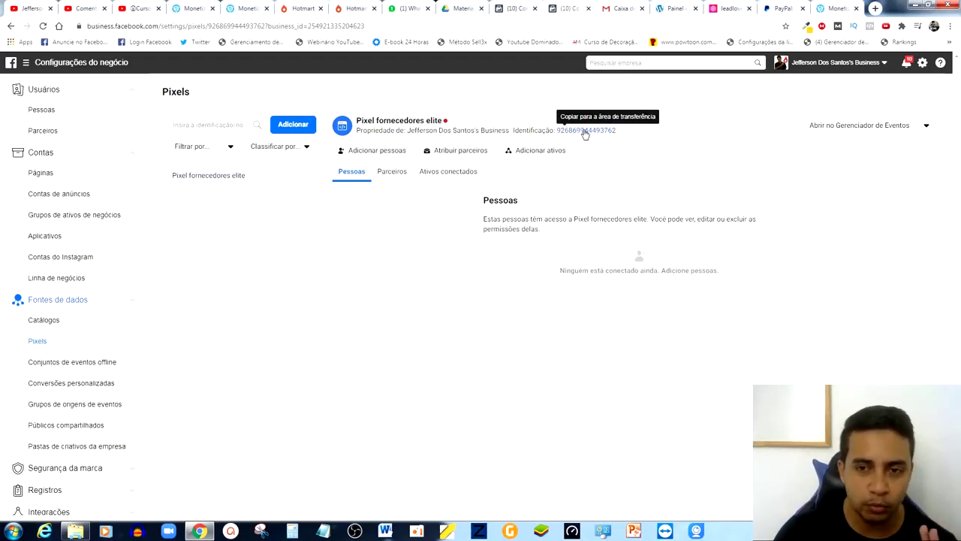
click(585, 133)
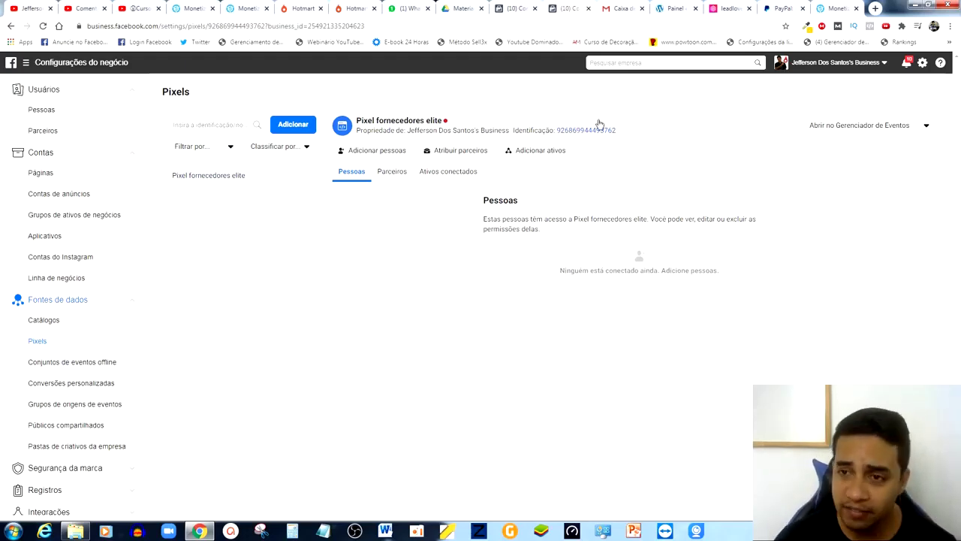
click(840, 7)
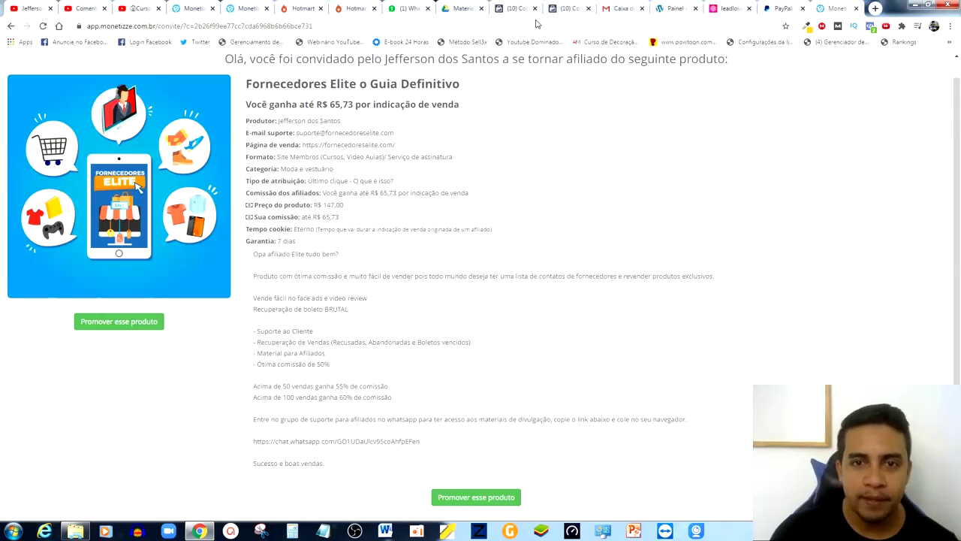
click(236, 8)
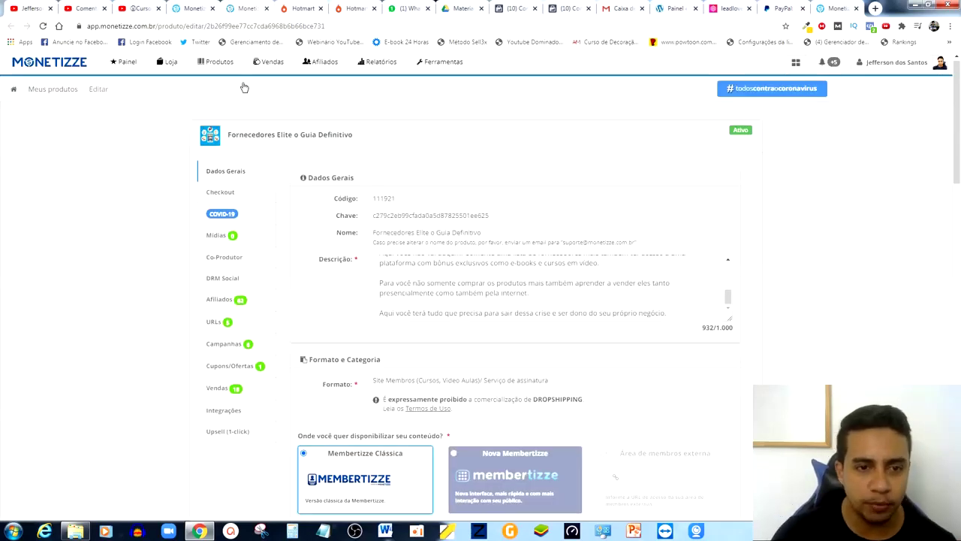
scroll(293, 200, down, 1)
scroll(286, 221, up, 1)
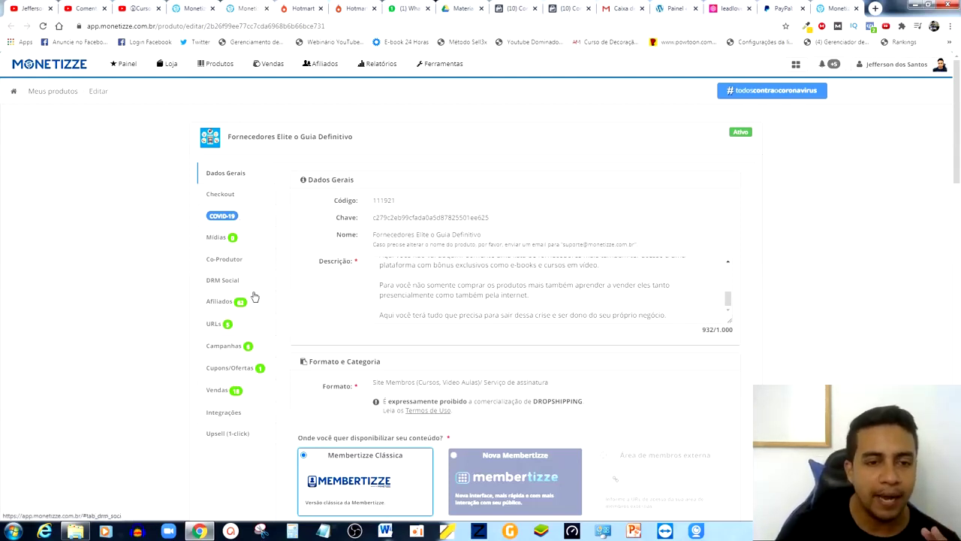
- Start a new campaign for the product, named Campanha FE exemplo aula, with Páginas de Vendas - R$97,00 as the destination URL
click(223, 348)
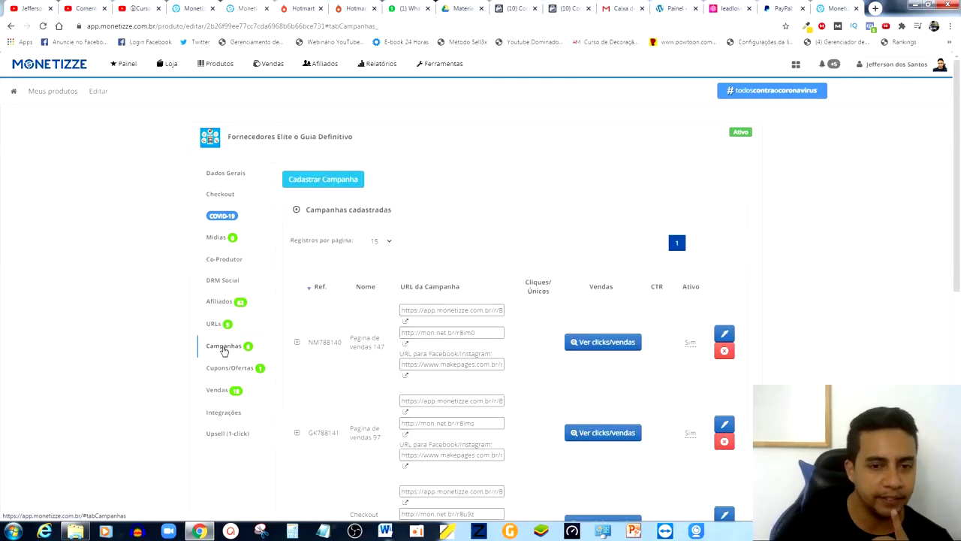
click(328, 180)
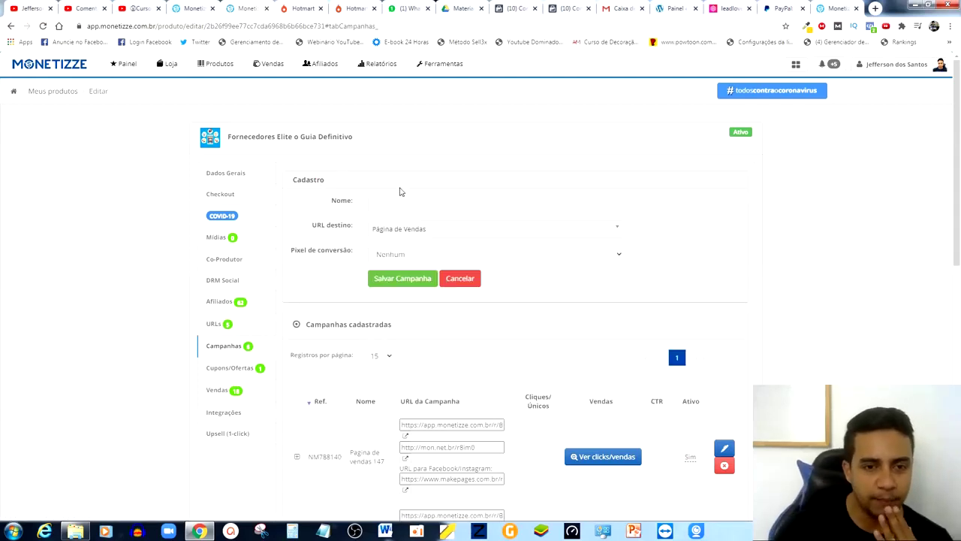
click(406, 203)
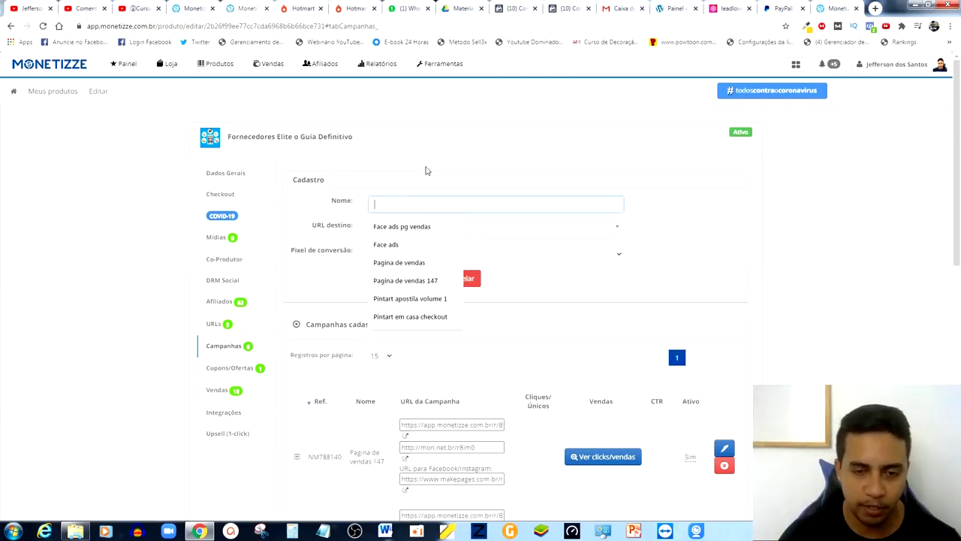
text(Campanha F)
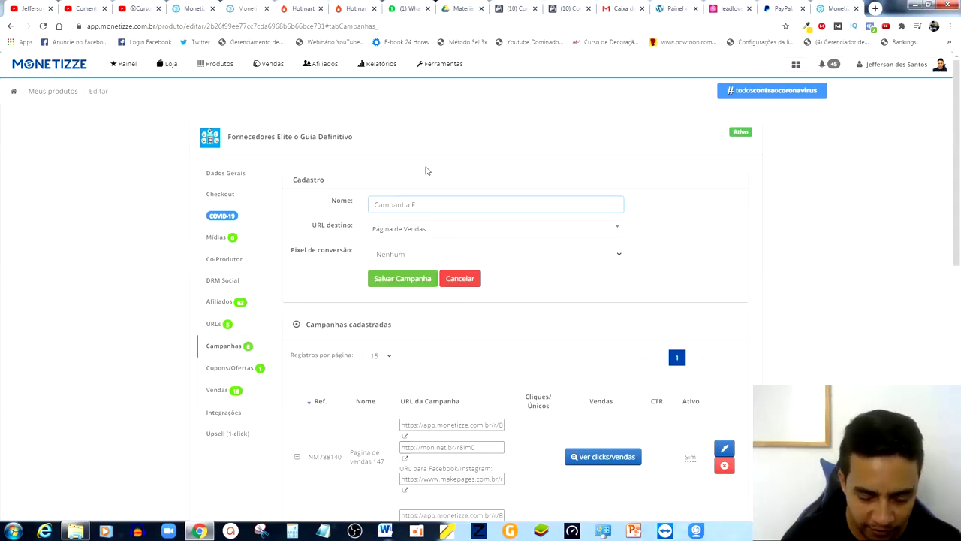
text(E nova)
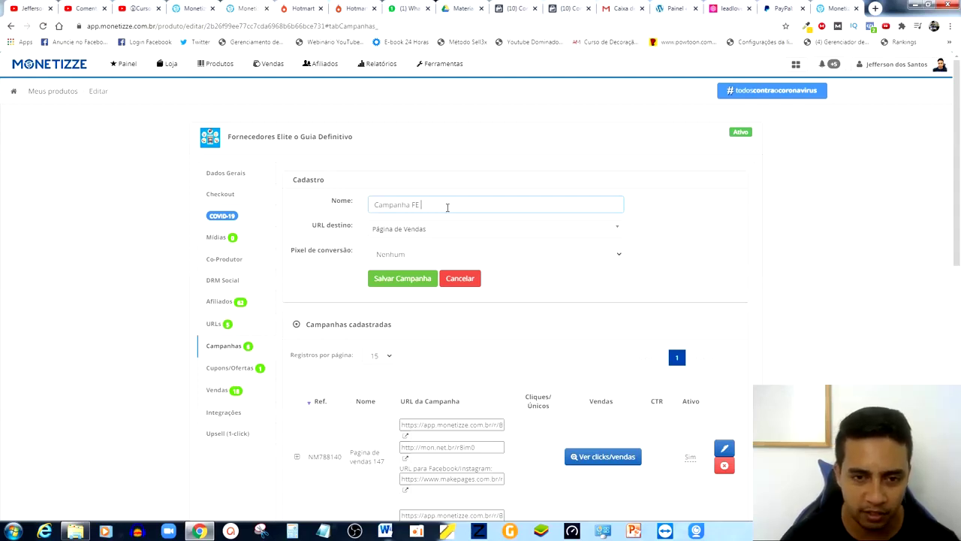
text(exemplo aula)
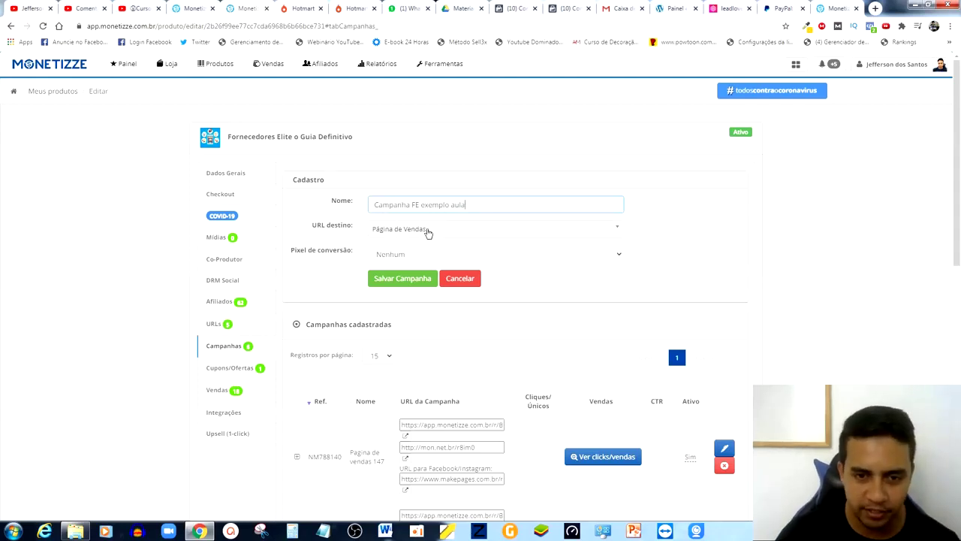
click(407, 235)
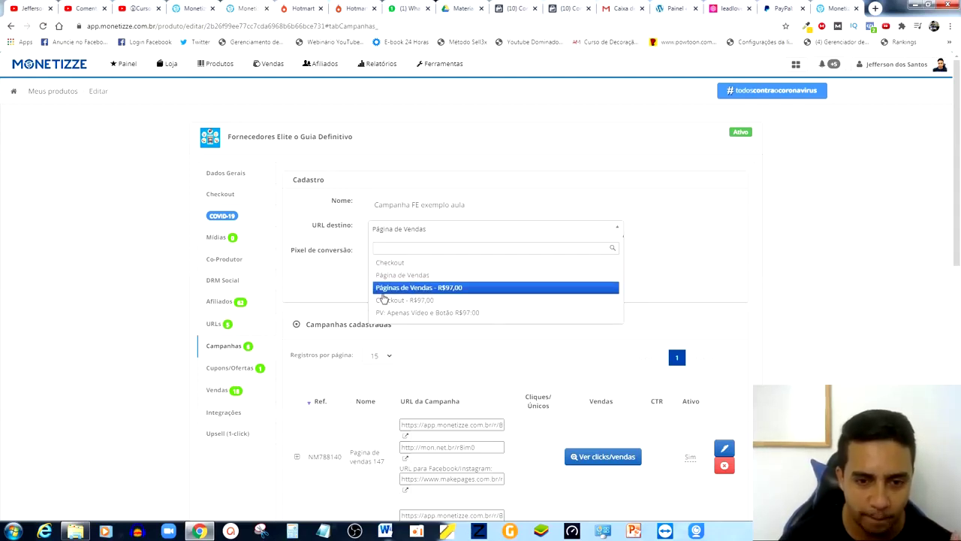
click(422, 289)
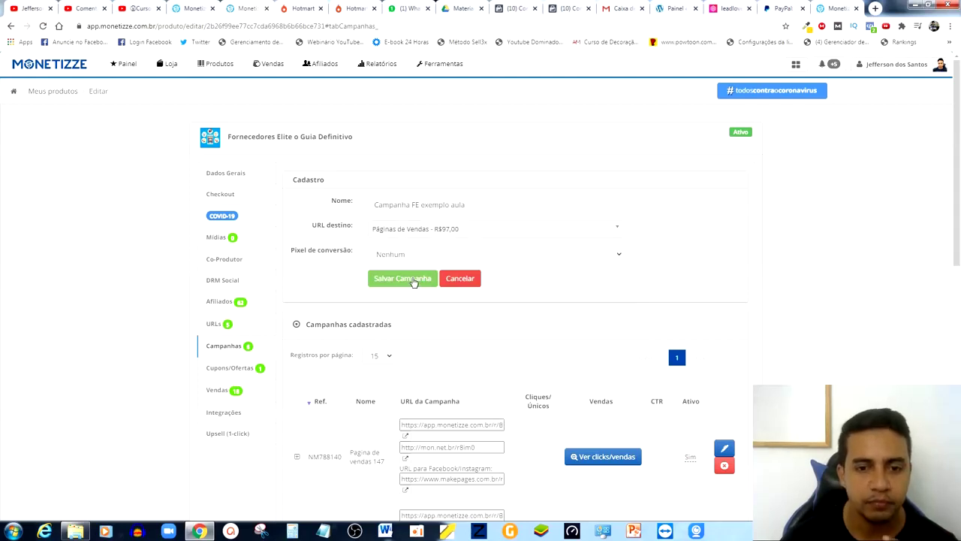
- Set the campaign's conversion pixel to Facebook (NOVO), enable it for boletos, and paste in the copied pixel ID
click(420, 255)
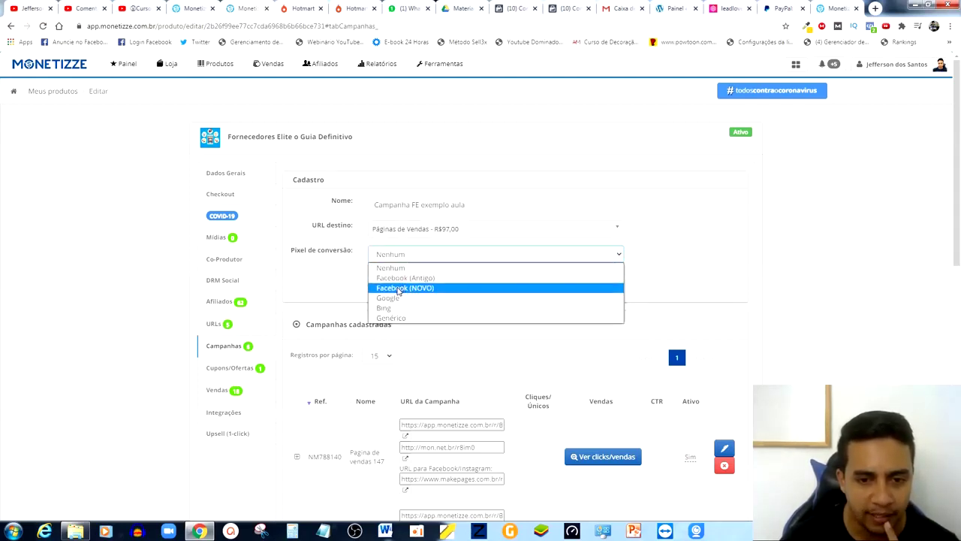
click(398, 289)
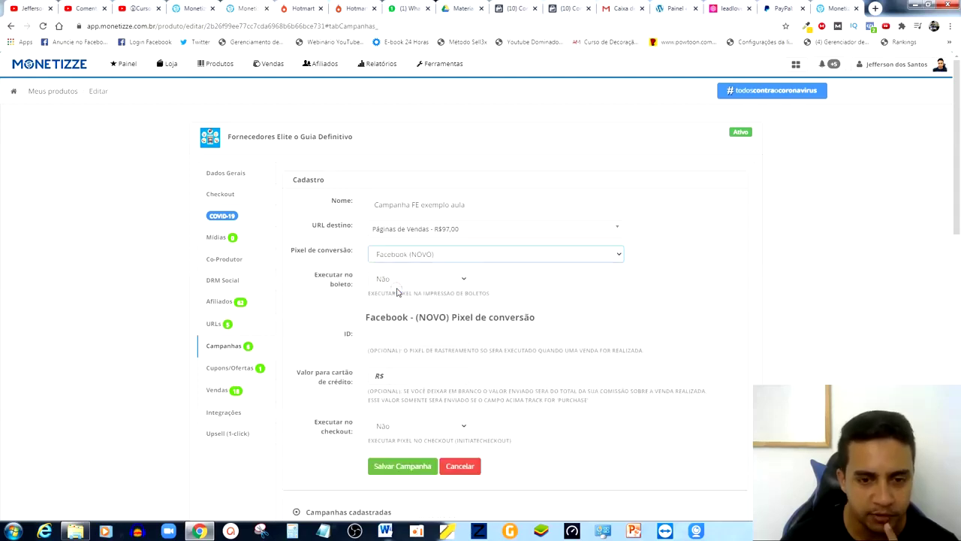
click(451, 281)
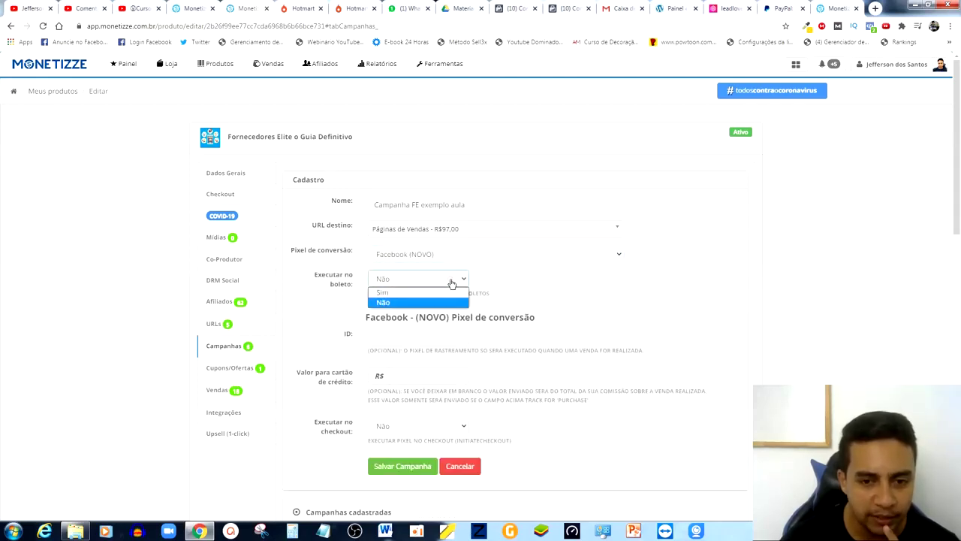
click(396, 300)
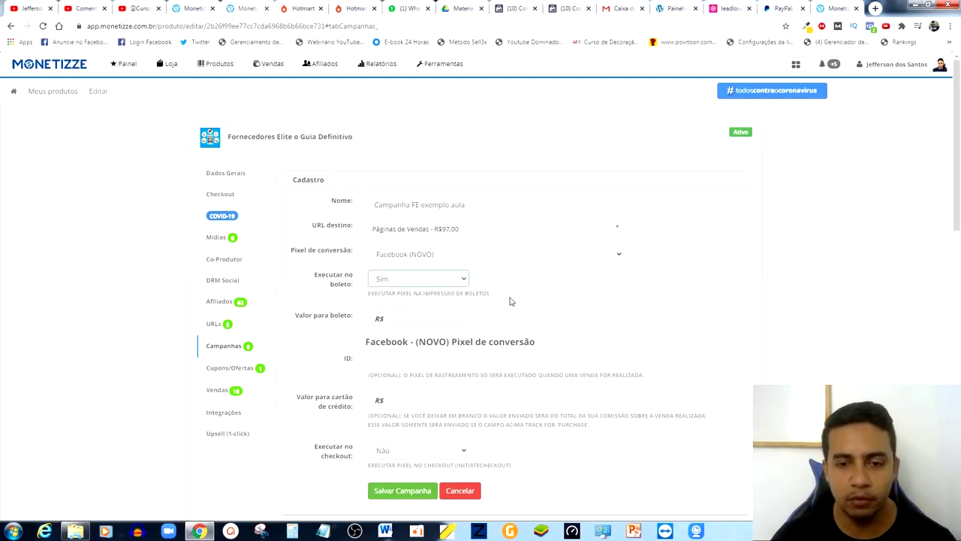
scroll(509, 304, down, 2)
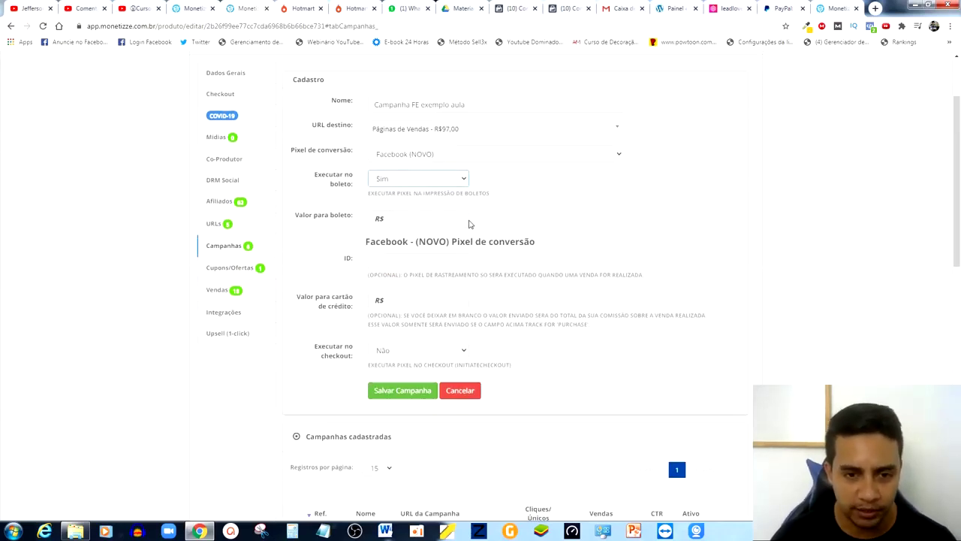
scroll(451, 218, down, 2)
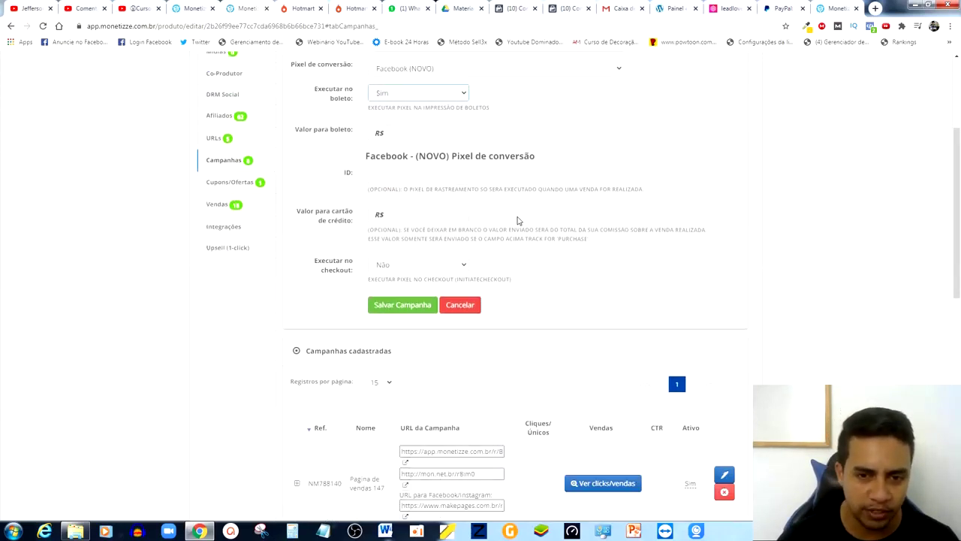
click(414, 165)
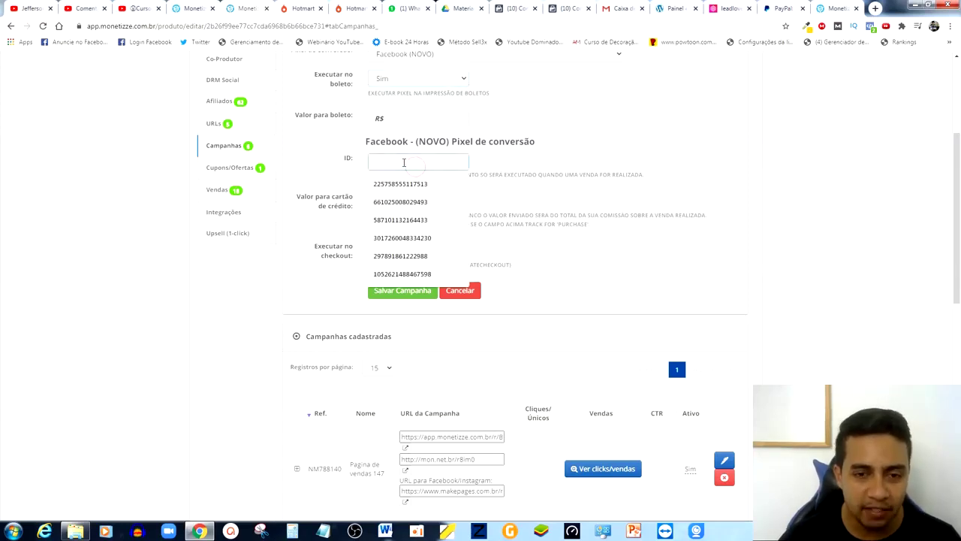
key(ctrl+v)
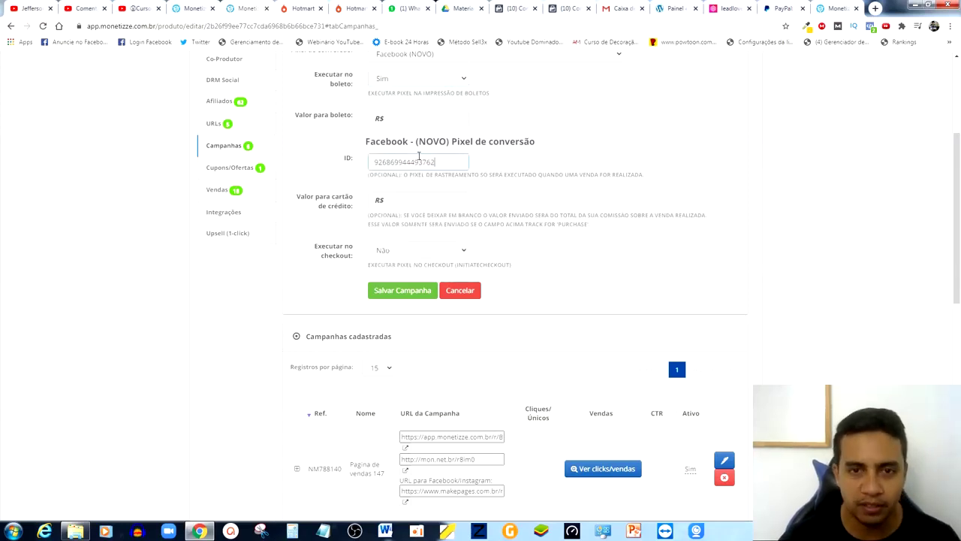
- Check the pixel's ID in Facebook's business settings and return to Monetizze
click(567, 8)
click(586, 131)
click(256, 11)
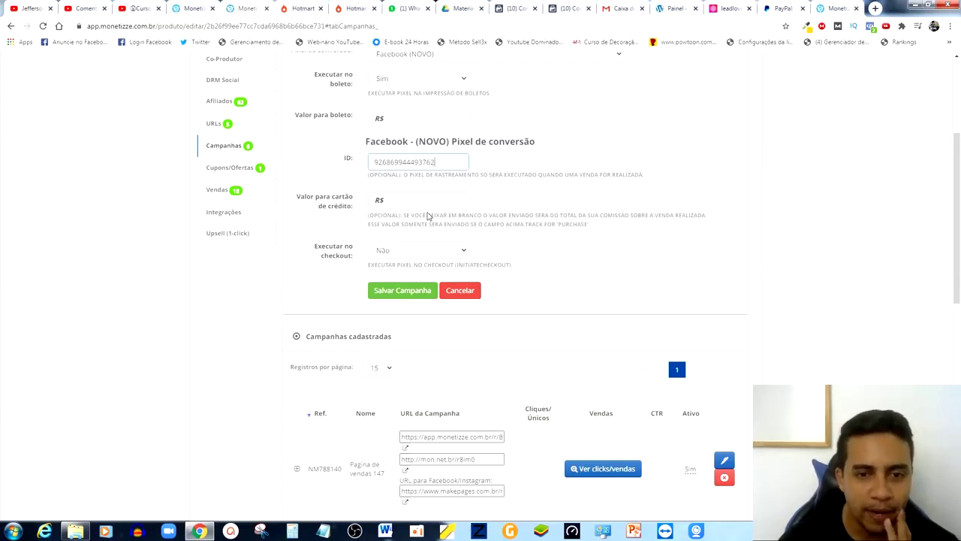
- Set the pixel to execute at checkout and save the campaign
click(410, 255)
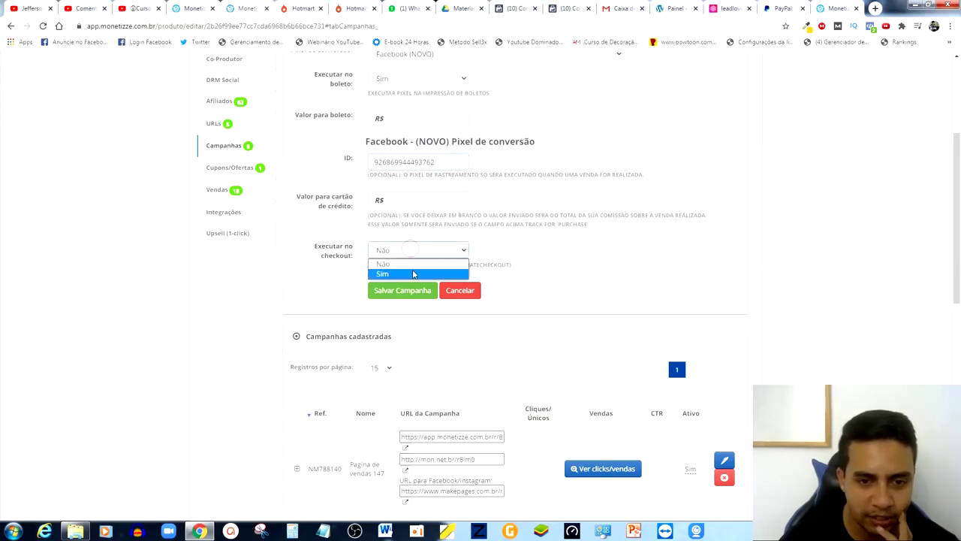
click(404, 275)
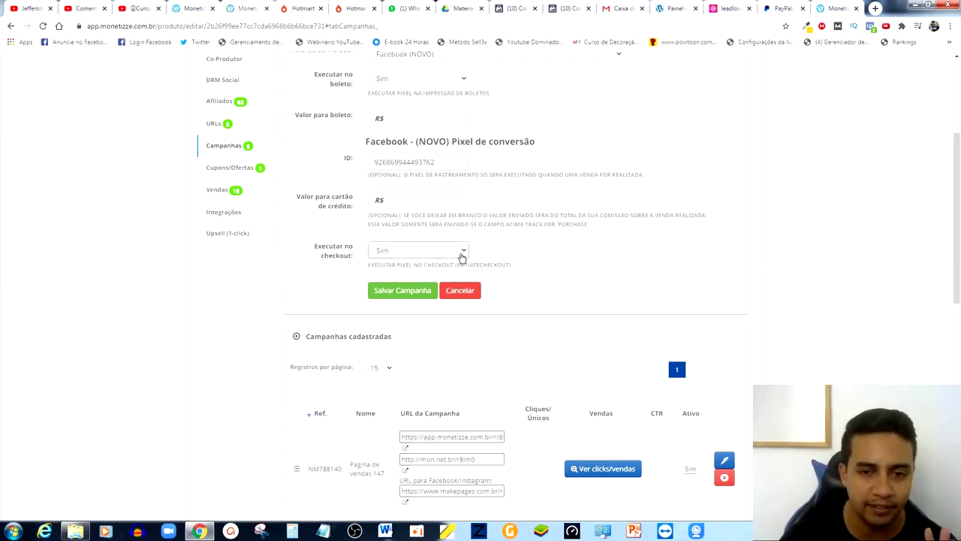
scroll(461, 254, down, 1)
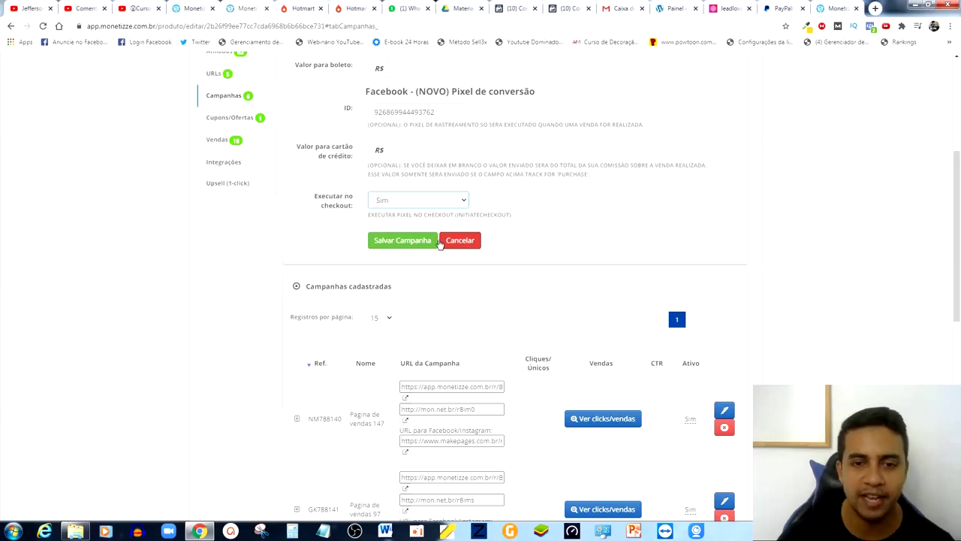
click(406, 240)
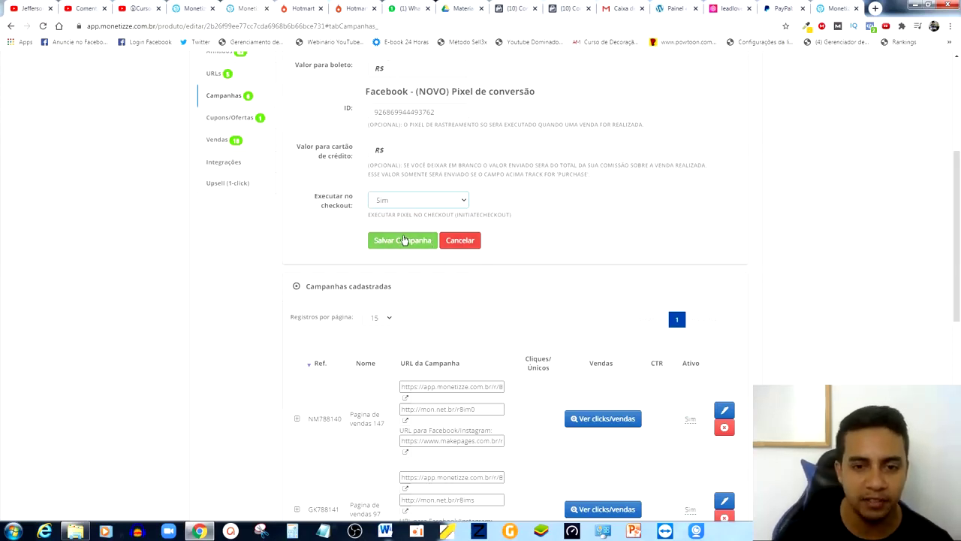
- Find Campanha FE exemplo aula in the list of registered campaigns and copy its Facebook/Instagram URL
scroll(399, 217, up, 3)
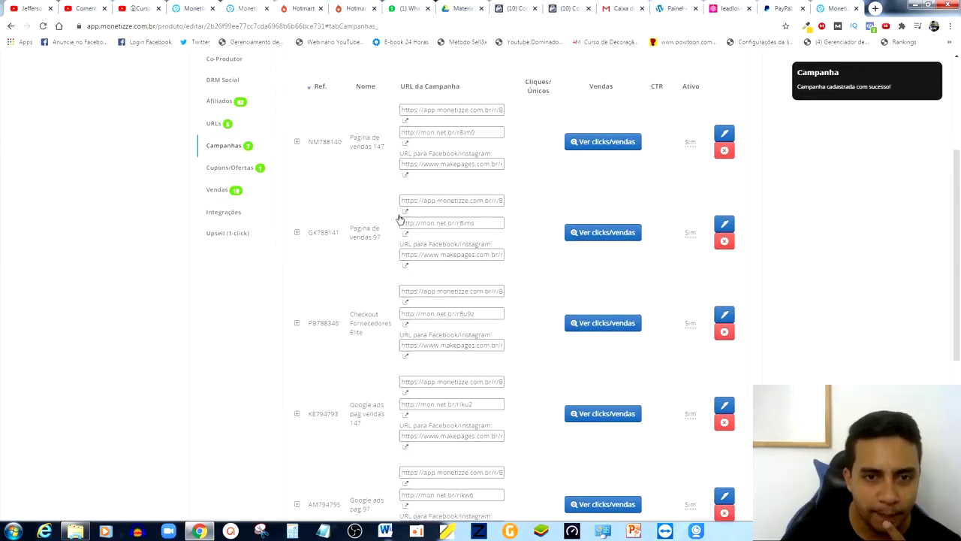
scroll(399, 217, down, 1)
scroll(398, 217, down, 5)
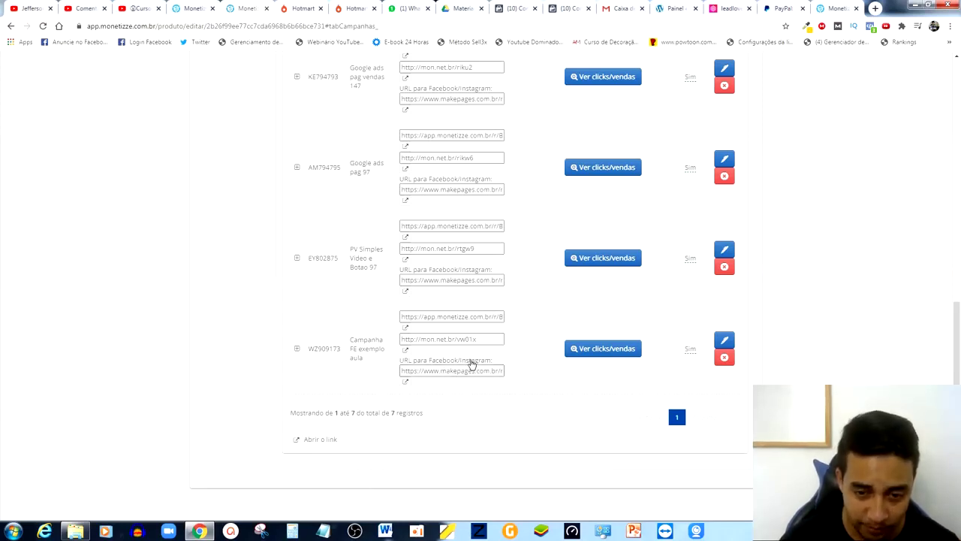
click(451, 371)
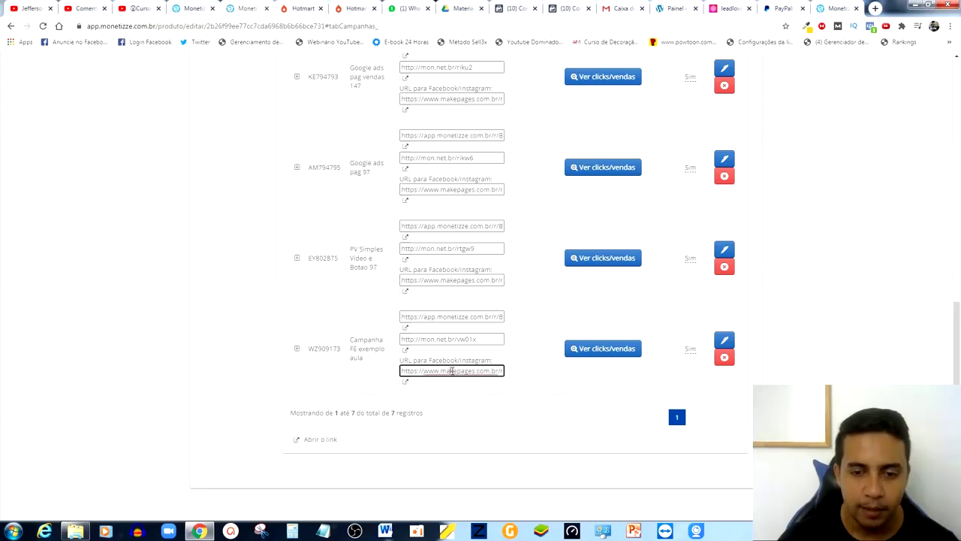
click(453, 316)
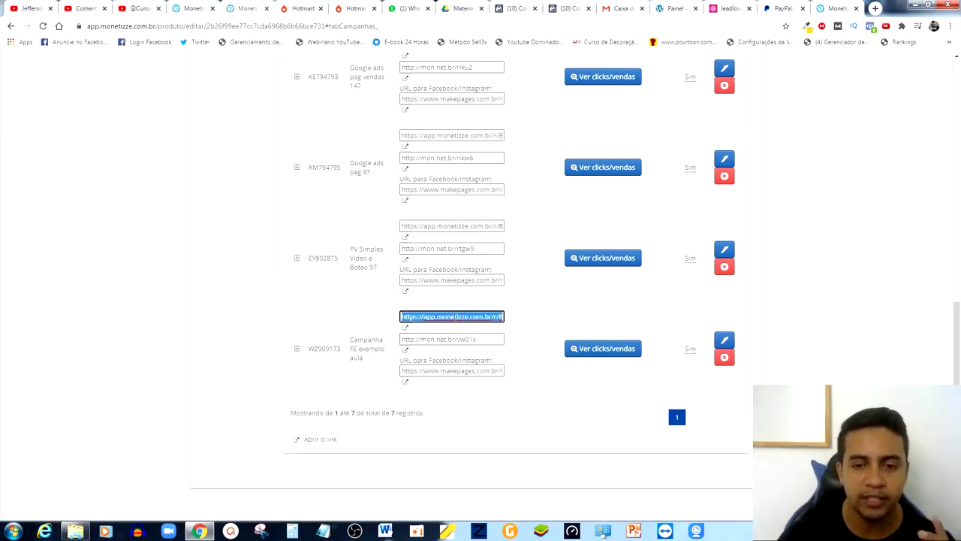
click(531, 318)
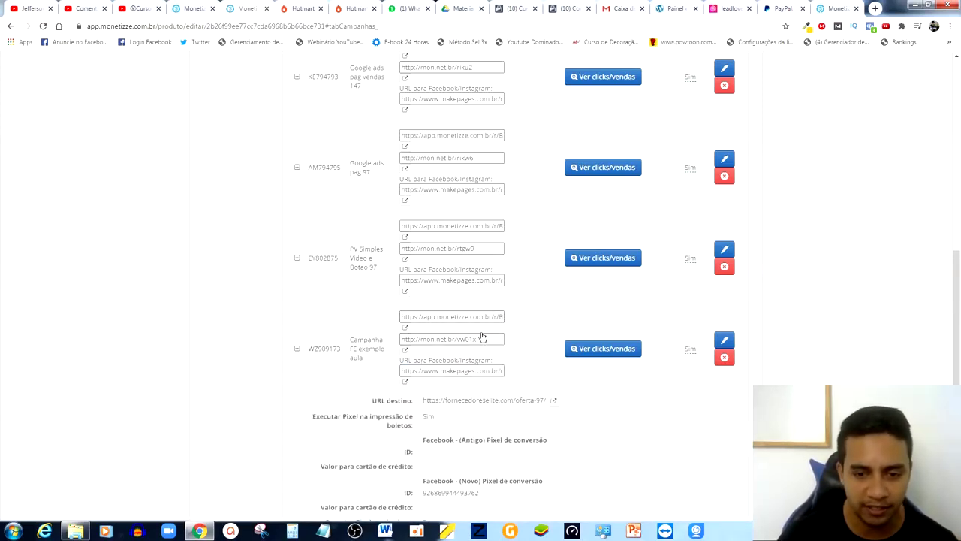
click(453, 370)
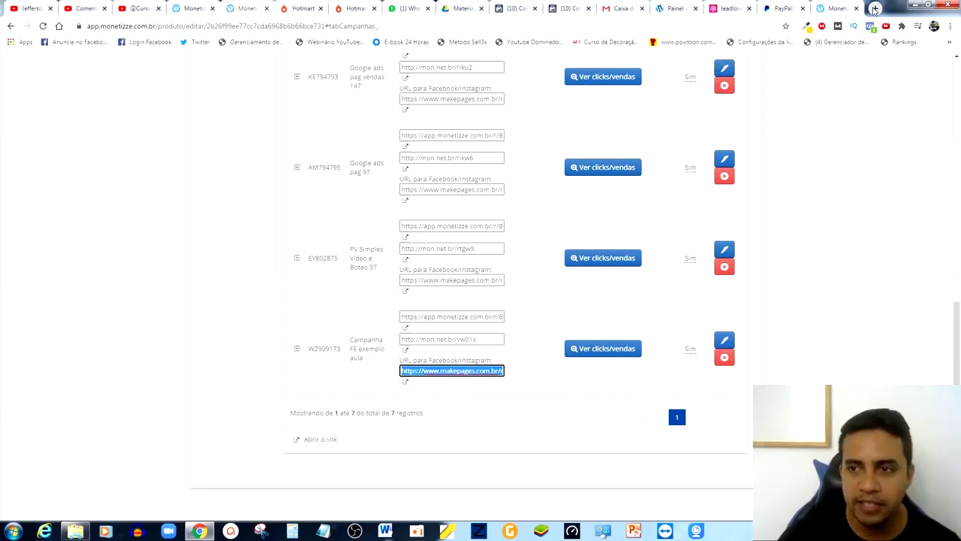
- Test the copied campaign link in a new tab, continue through to the sales page, and close that tab
key(ctrl+t)
key(ctrl+v)
key(Return)
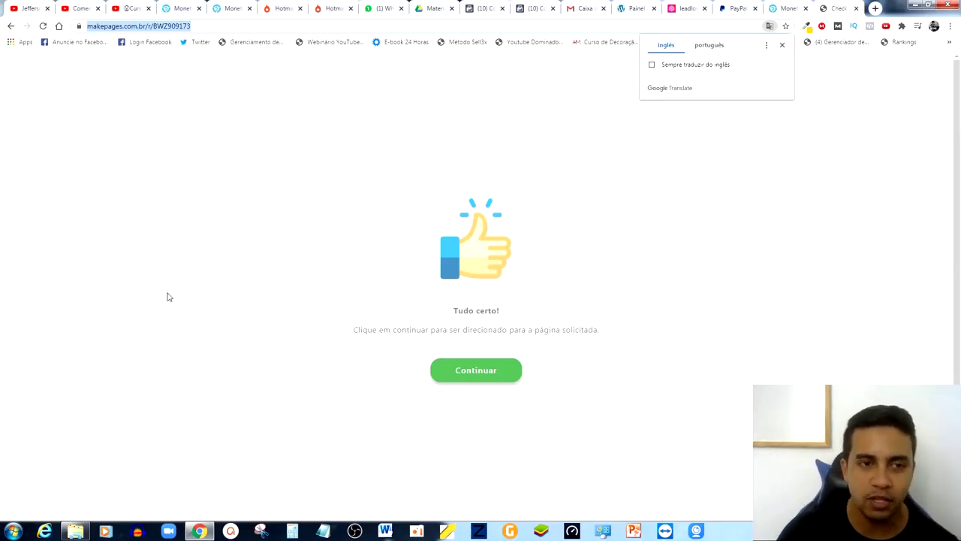
click(471, 380)
click(471, 379)
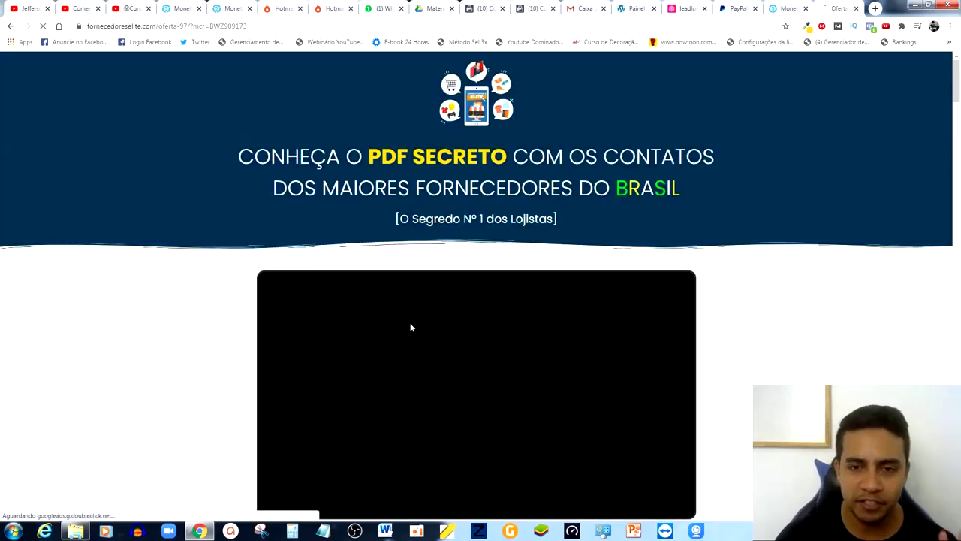
scroll(646, 266, down, 4)
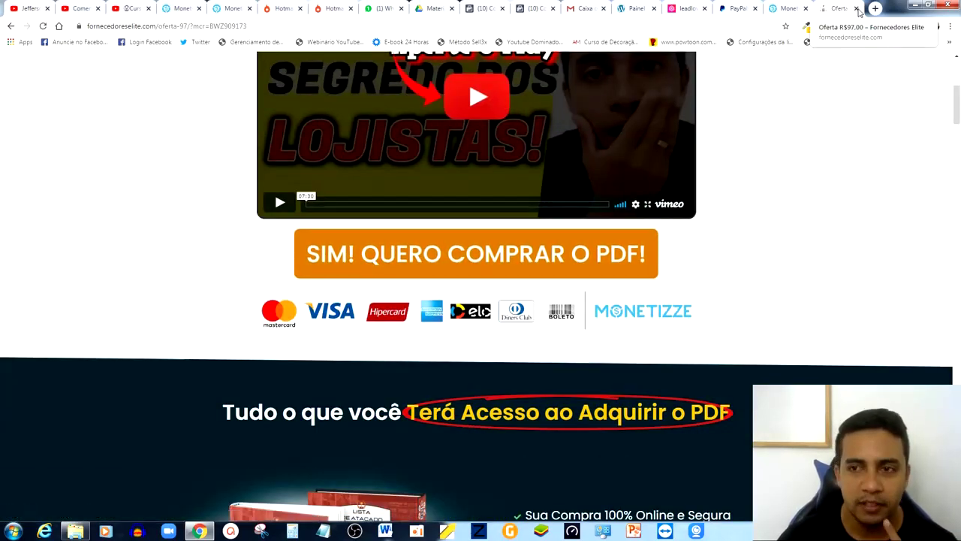
click(857, 8)
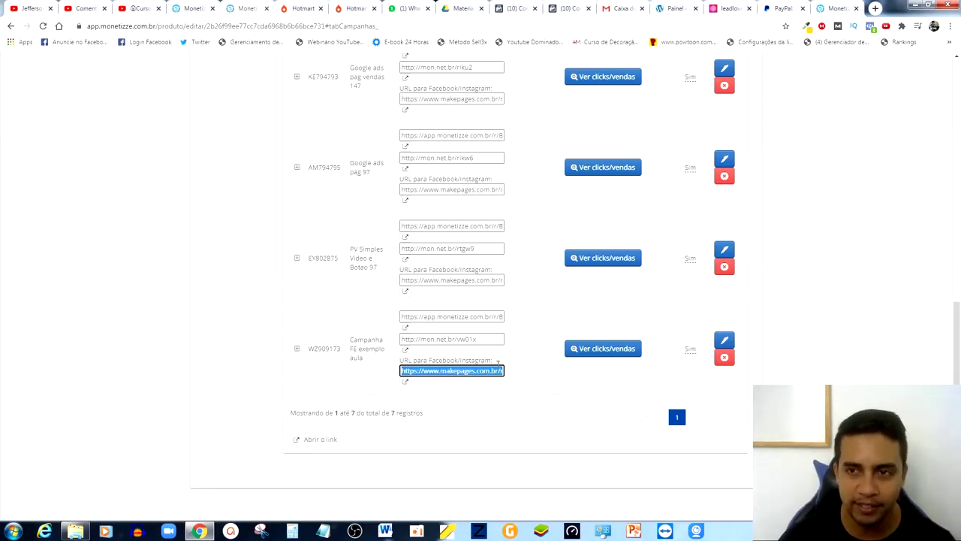
- Revisit the pixel in Facebook's business settings and switch to the Google Drive folder Materiais Fornecedores Elite
click(569, 9)
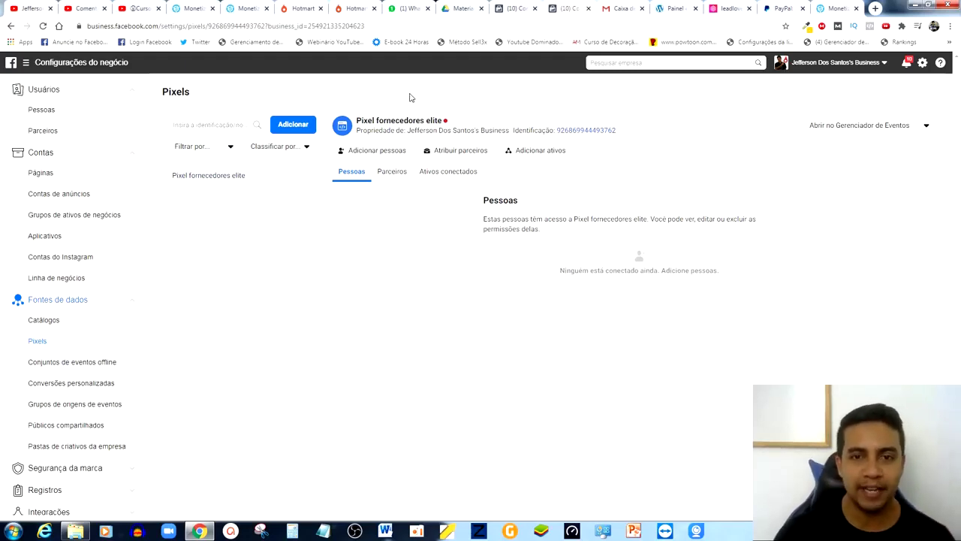
click(460, 8)
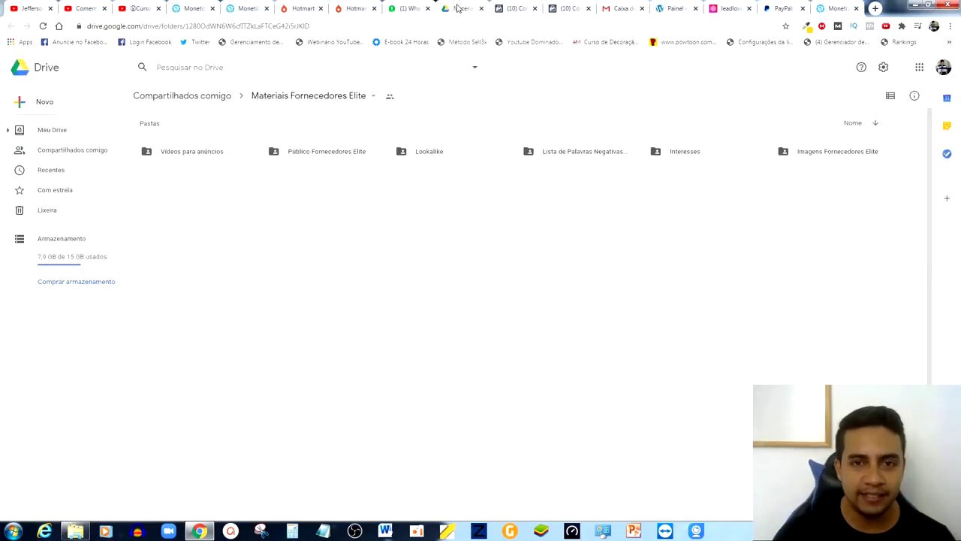